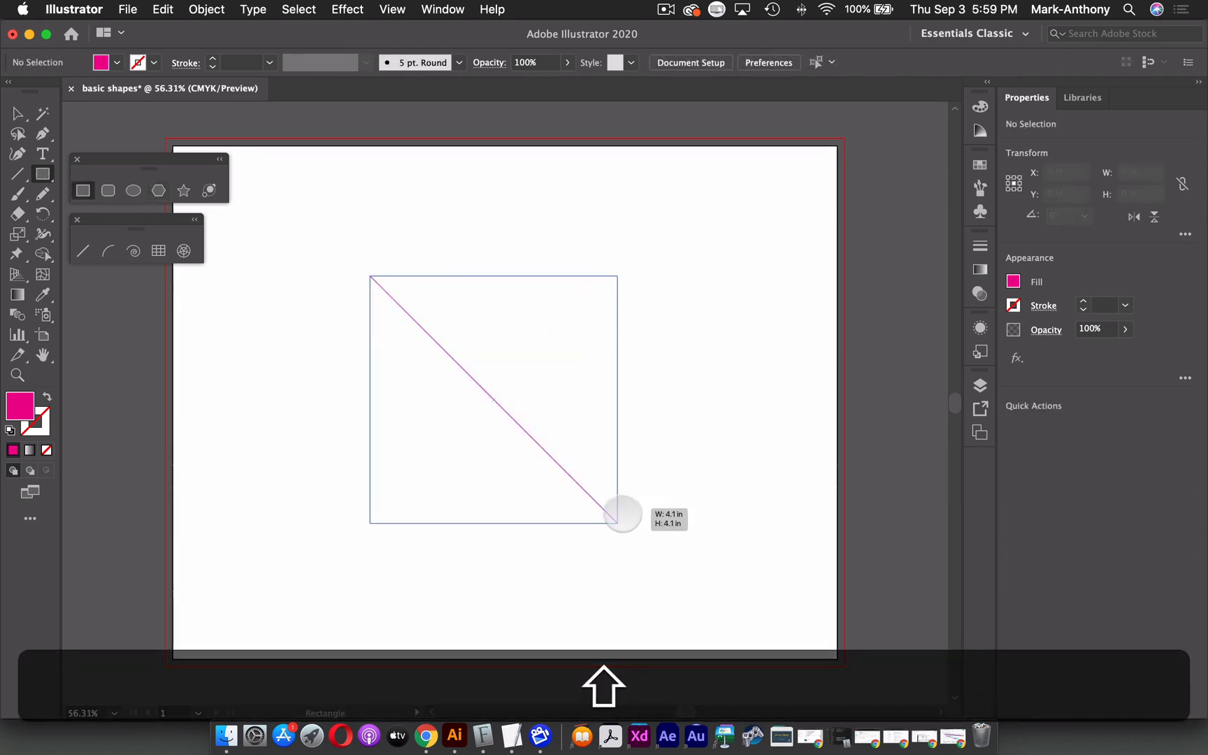
left_click_drag(617, 523, 630, 535)
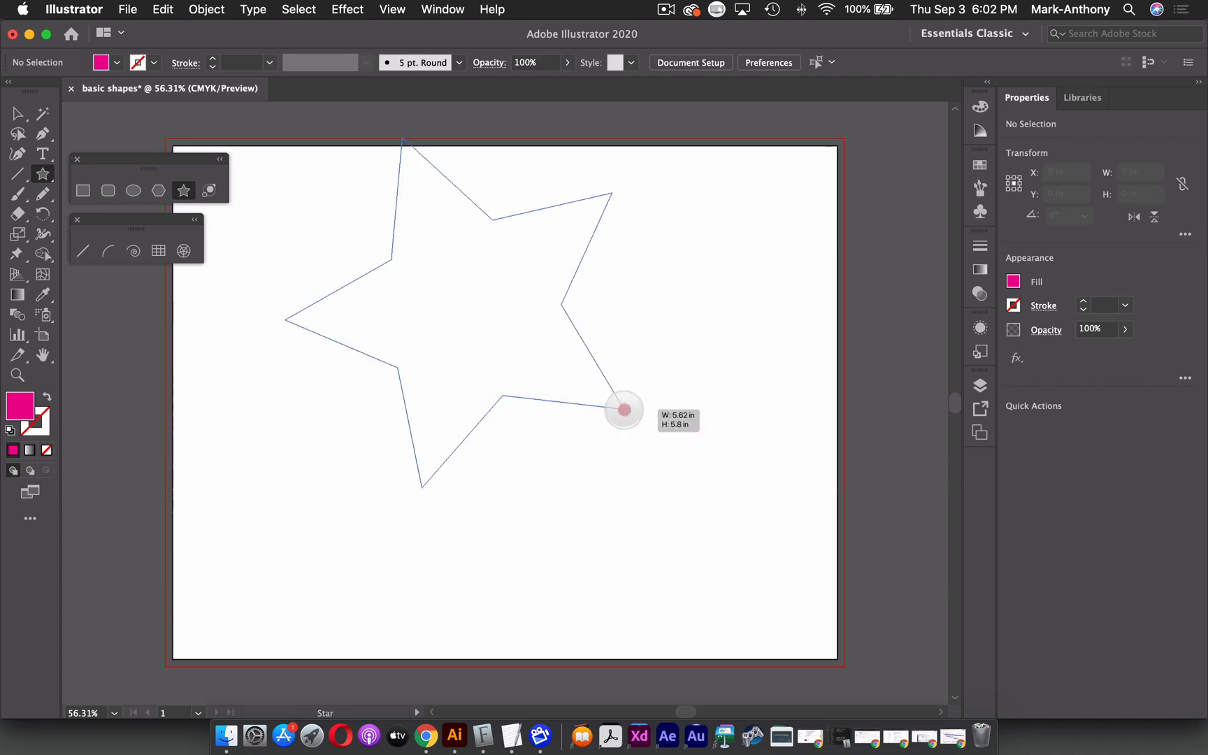
left_click_drag(620, 409, 486, 561)
key("Up")
key("Up")
key("Up")
key("Up")
key("Down")
left_click_drag(486, 560, 491, 560)
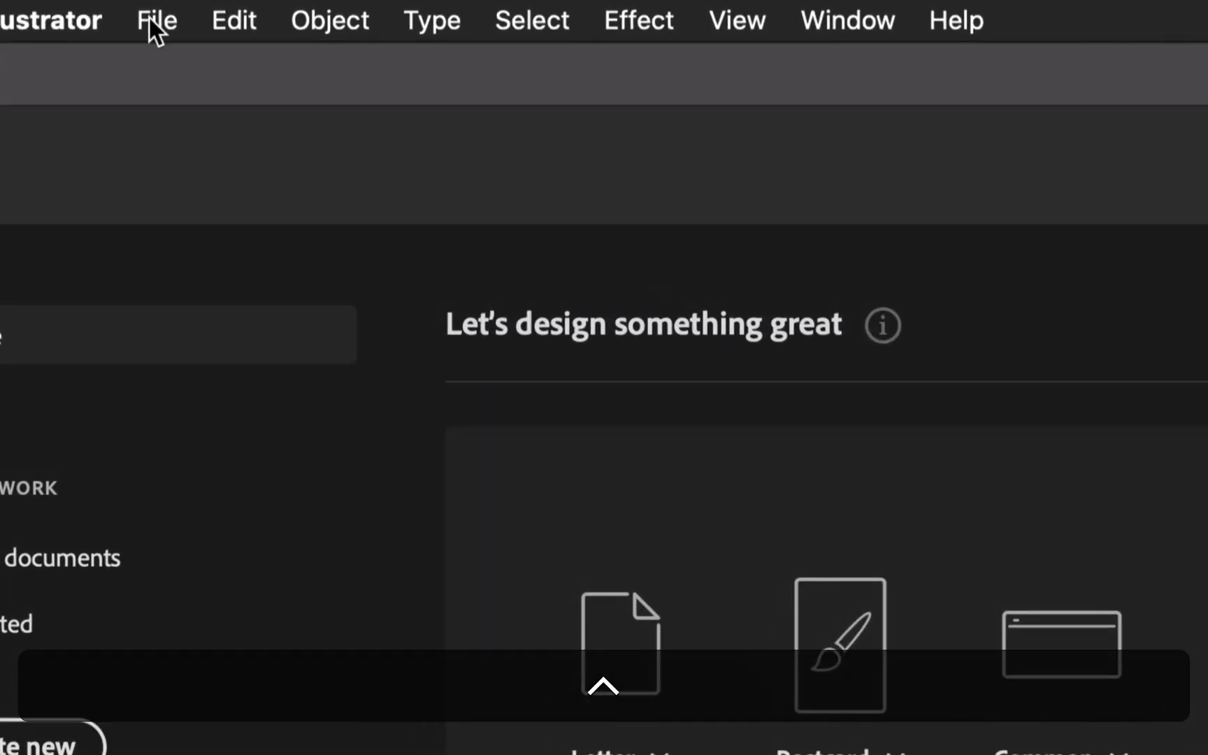
Create a new landscape document named basic shapes at 11 by 8.5 inches.
left_click(149, 18)
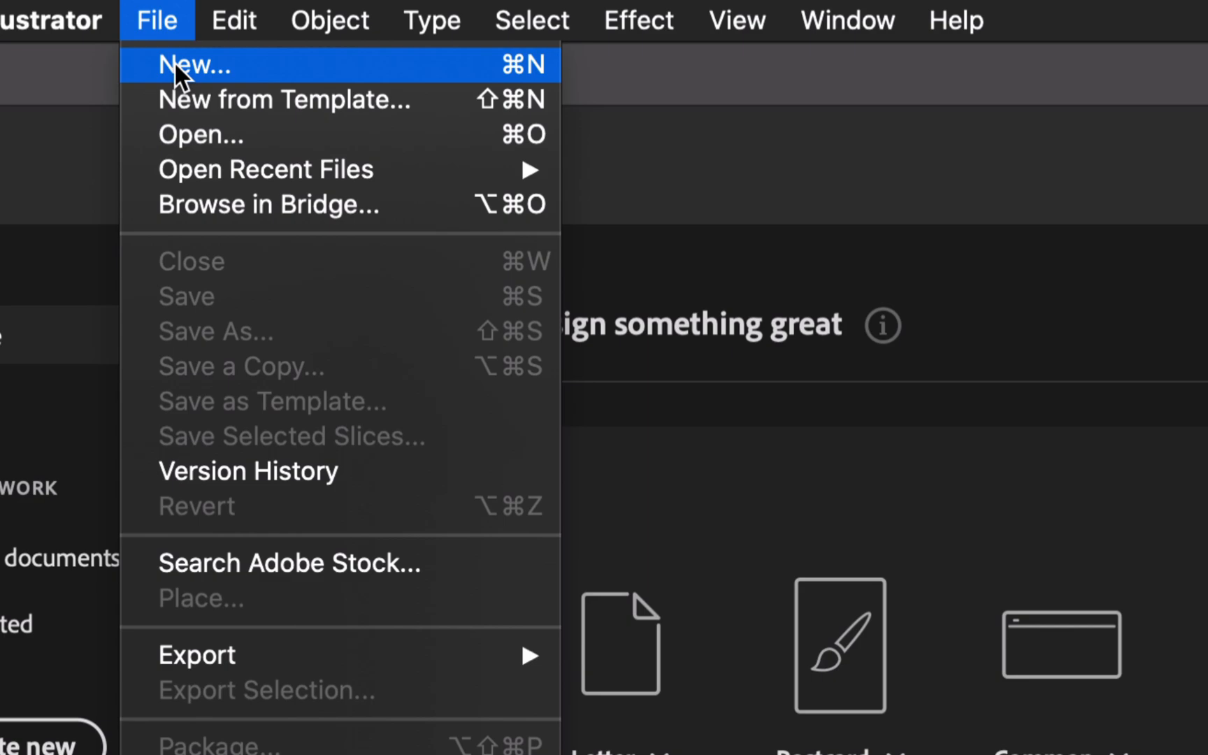
left_click(175, 64)
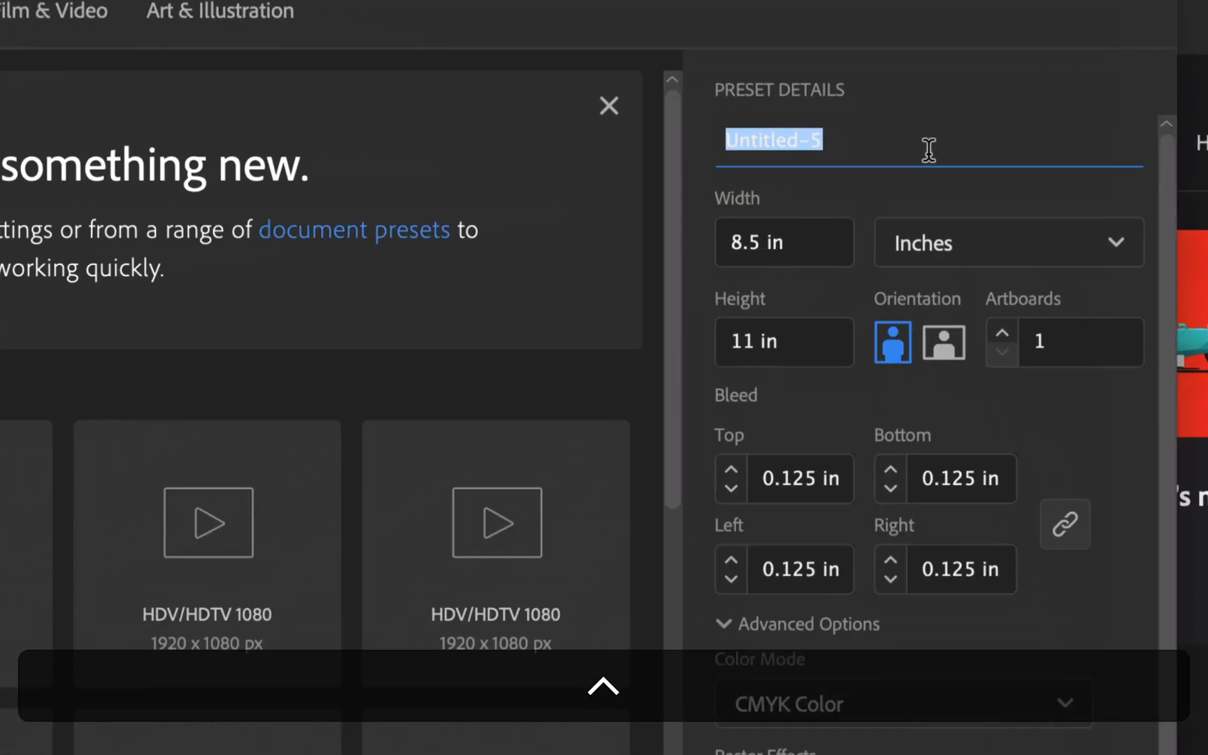
type("basic")
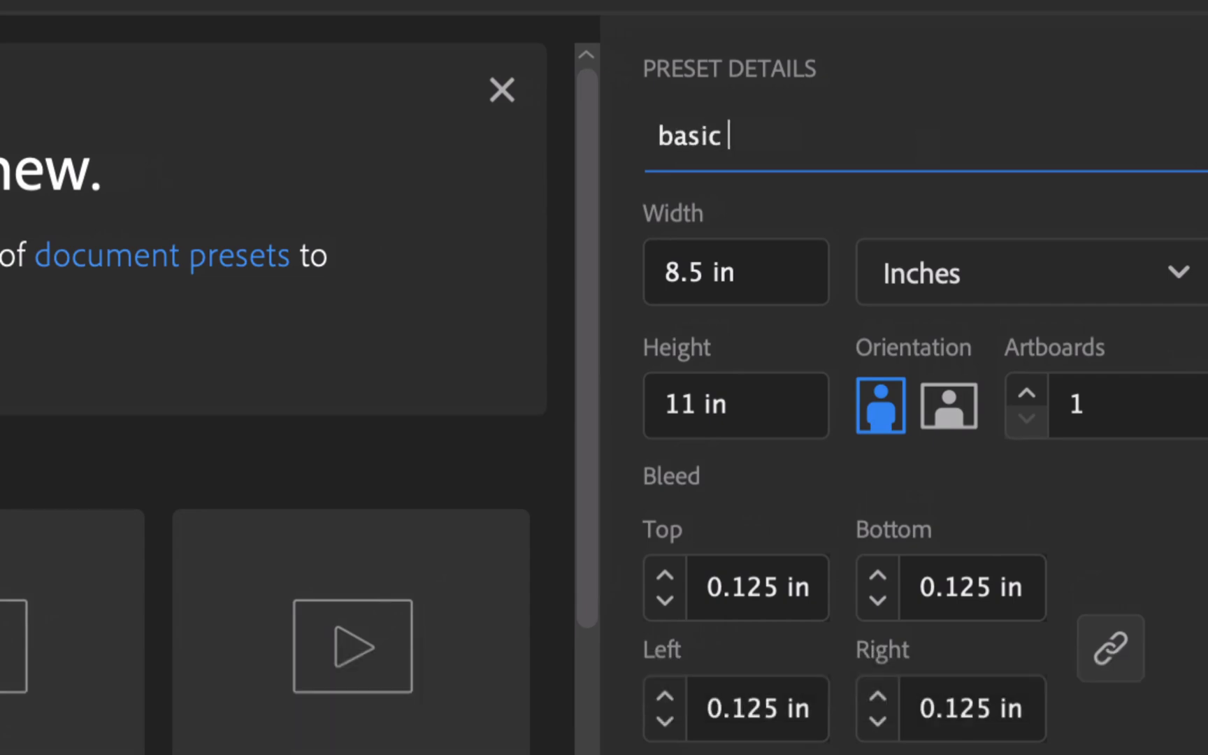
key("BackSpace")
key("BackSpace")
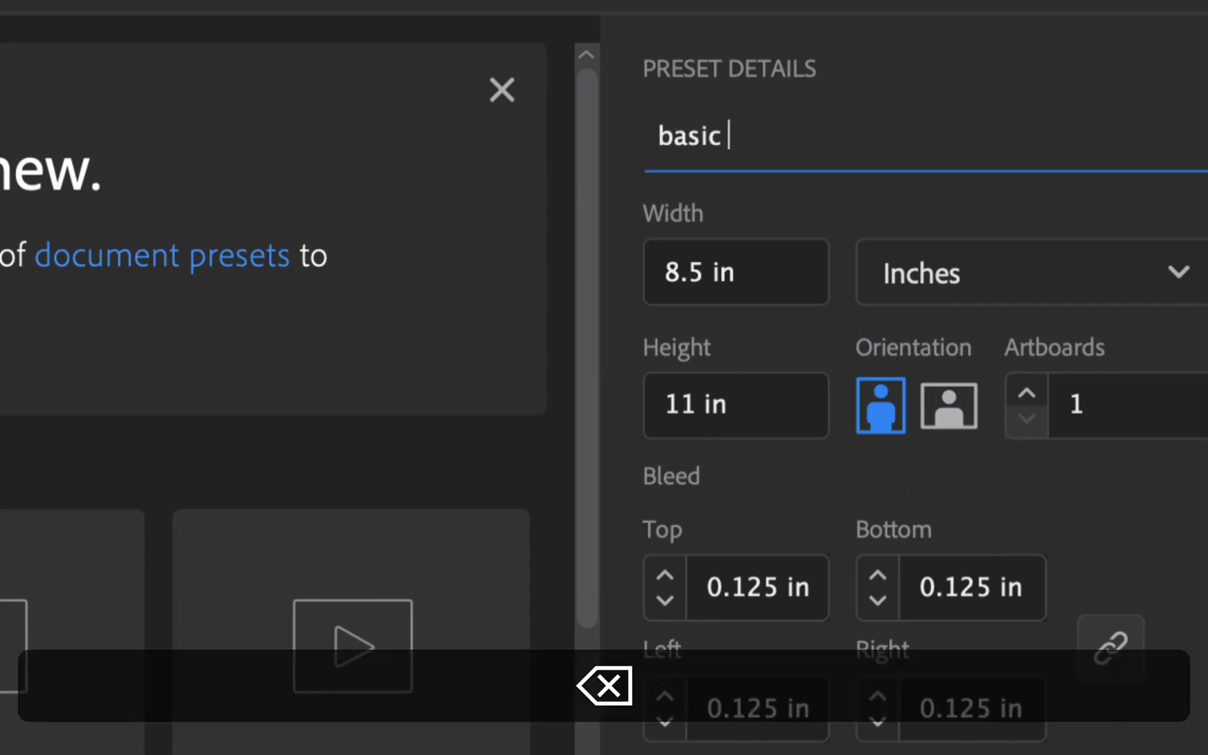
type("shapes")
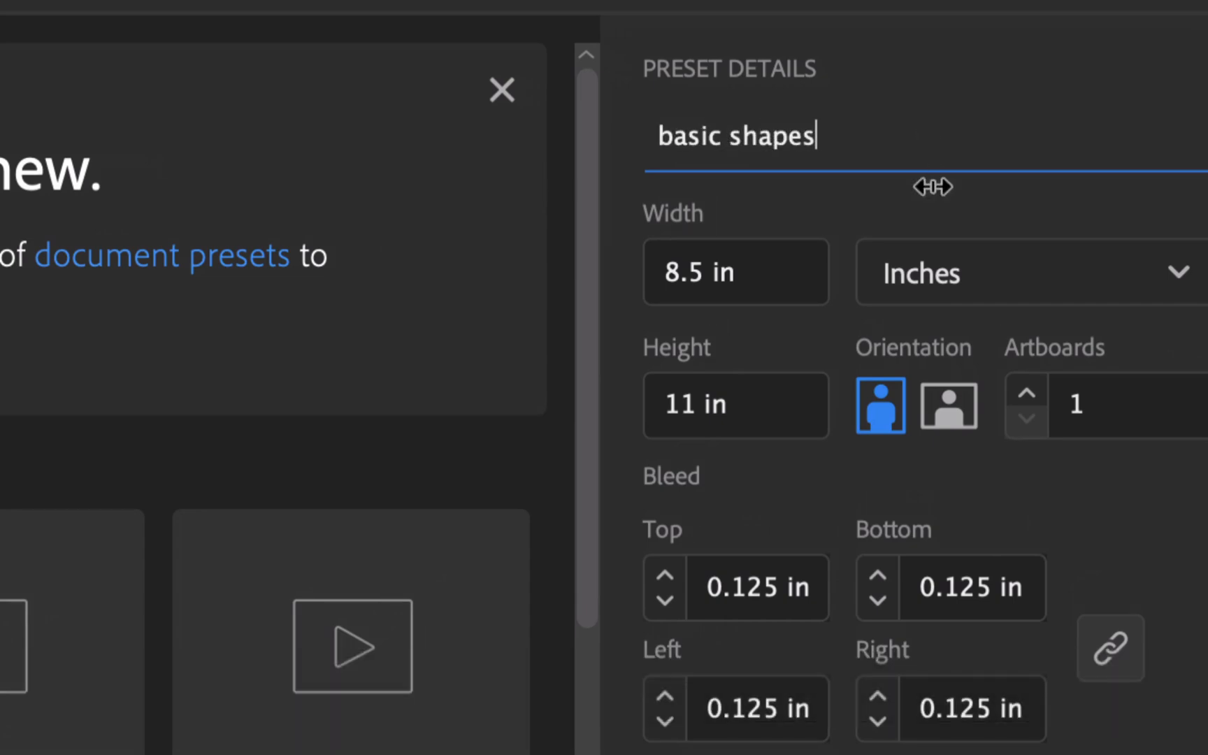
left_click(952, 414)
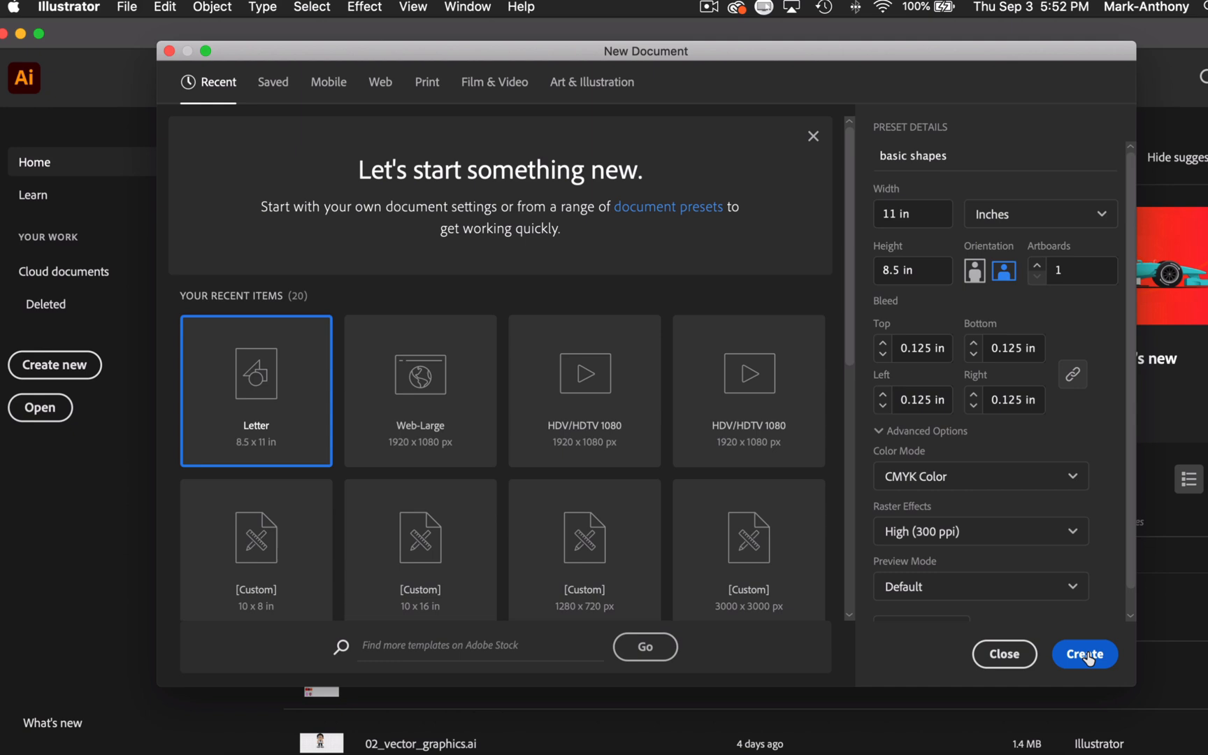
left_click(1086, 654)
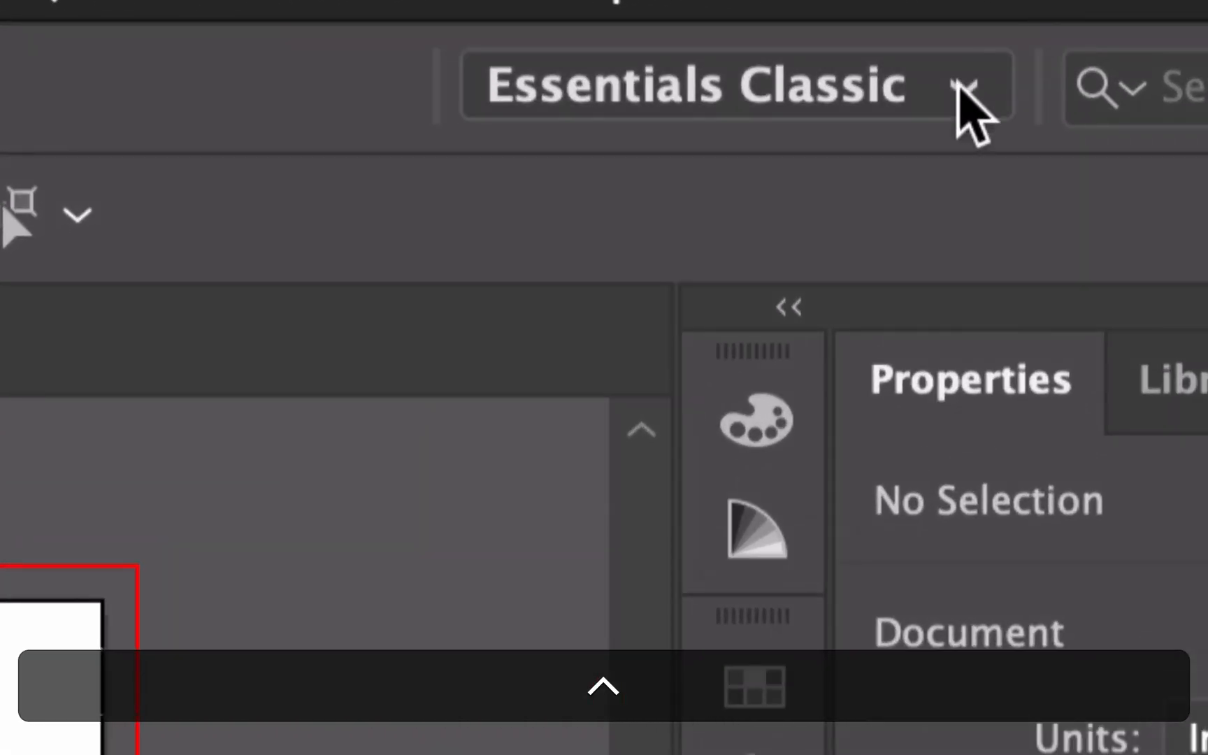
Switch to the Essentials Classic workspace and reset it to its default layout.
left_click(1009, 46)
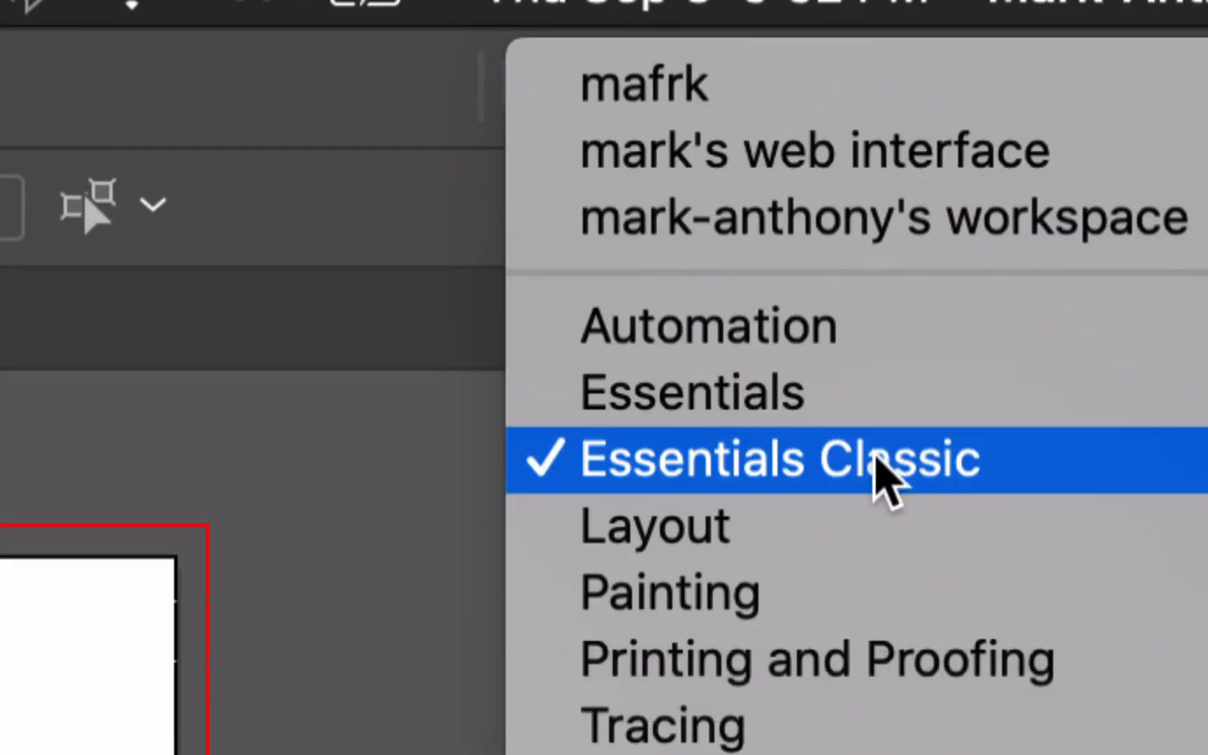
left_click(876, 459)
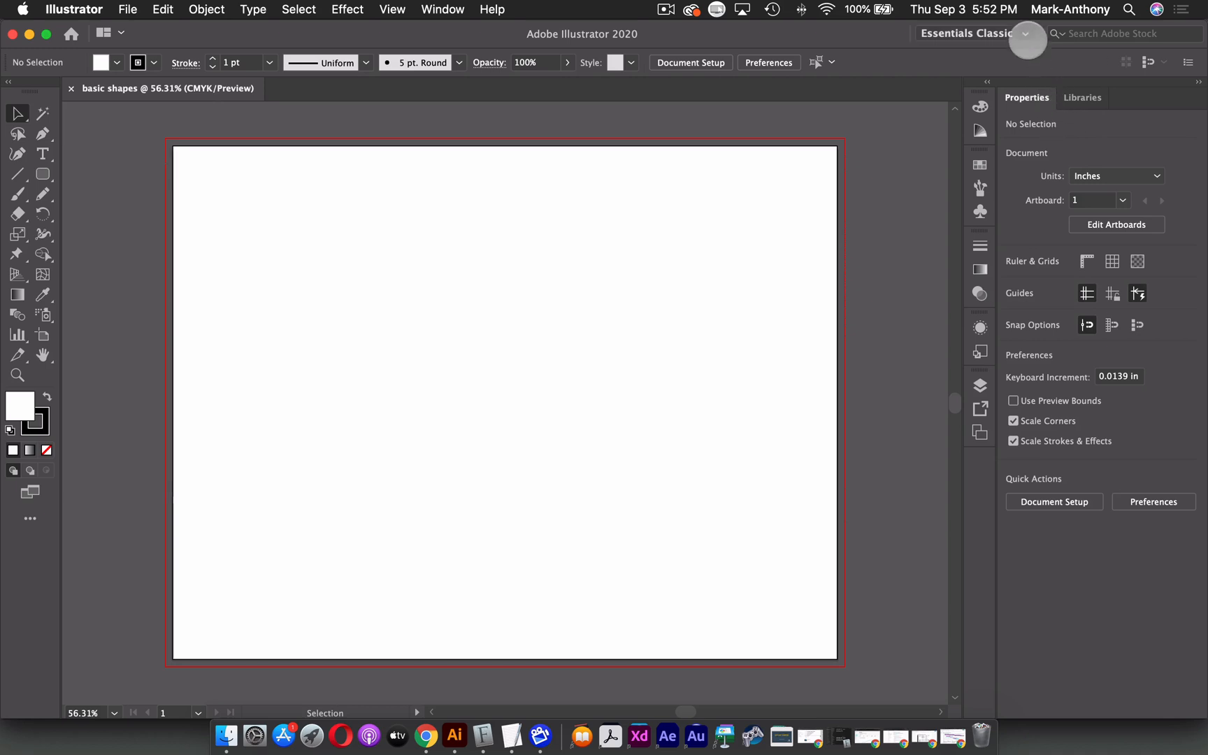
left_click(1026, 34)
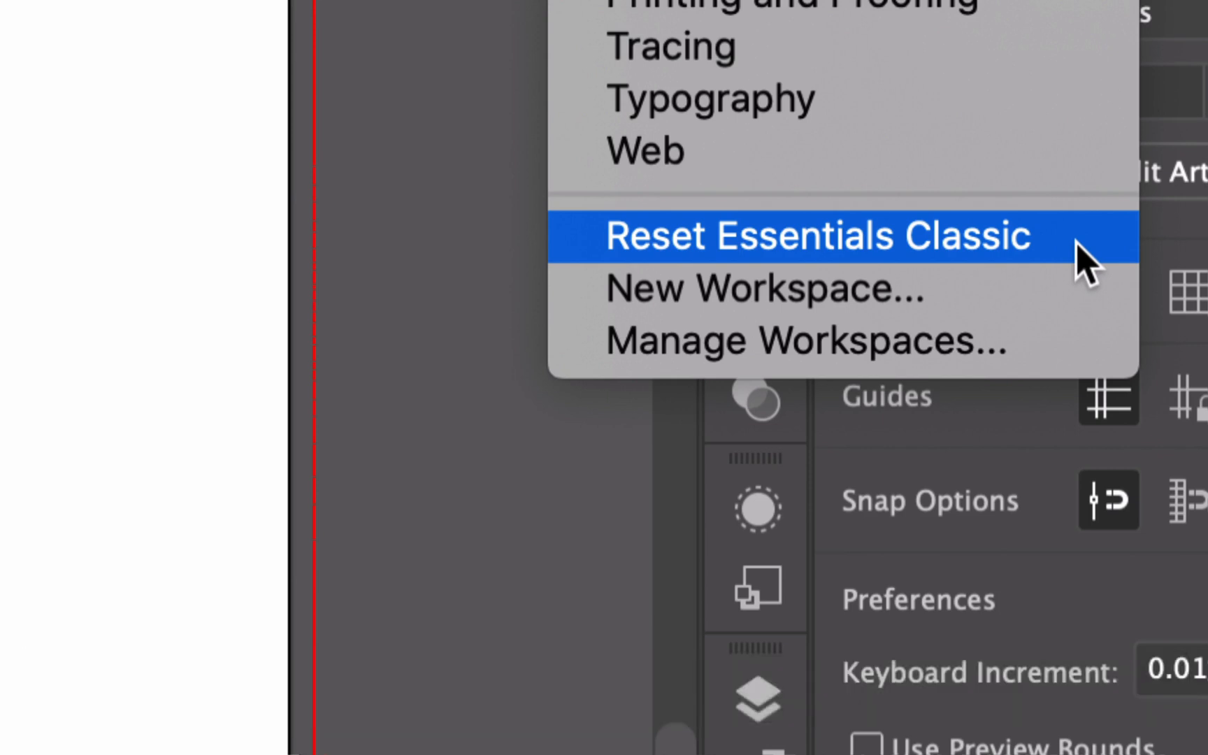
left_click(1085, 260)
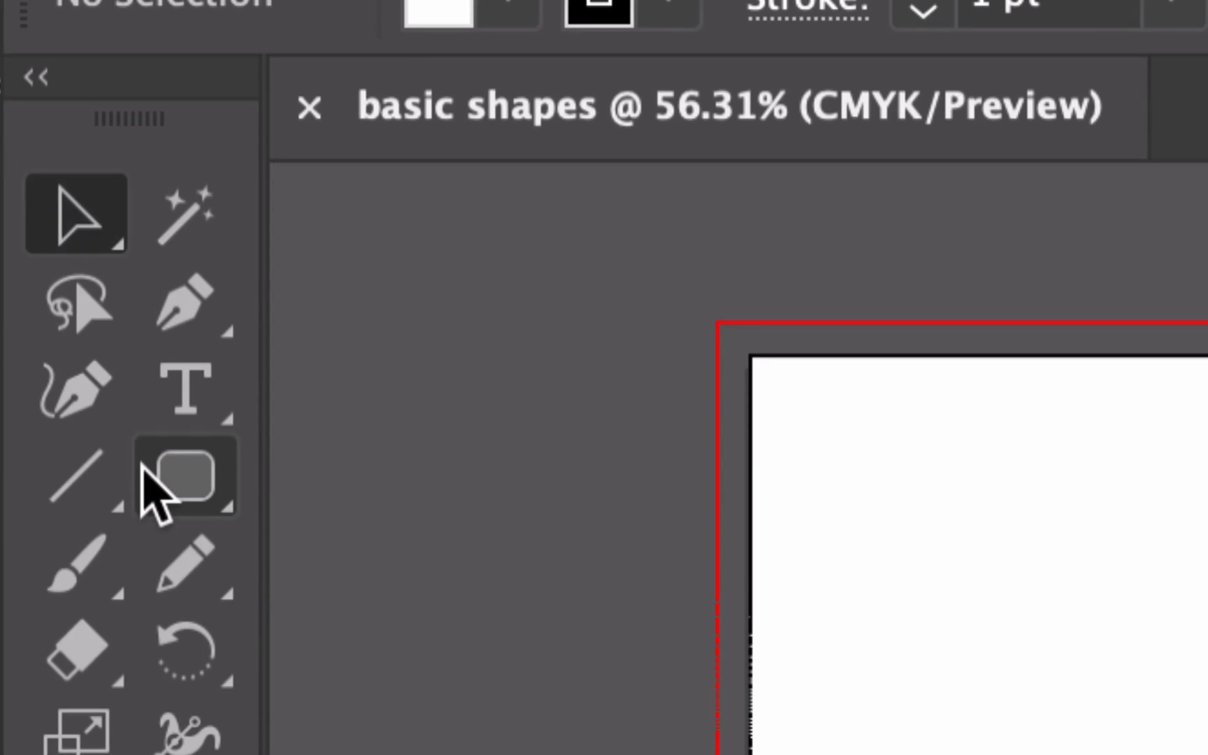
Tear off the rectangle and shape tools group as a floating panel near the artboard.
left_click(179, 484)
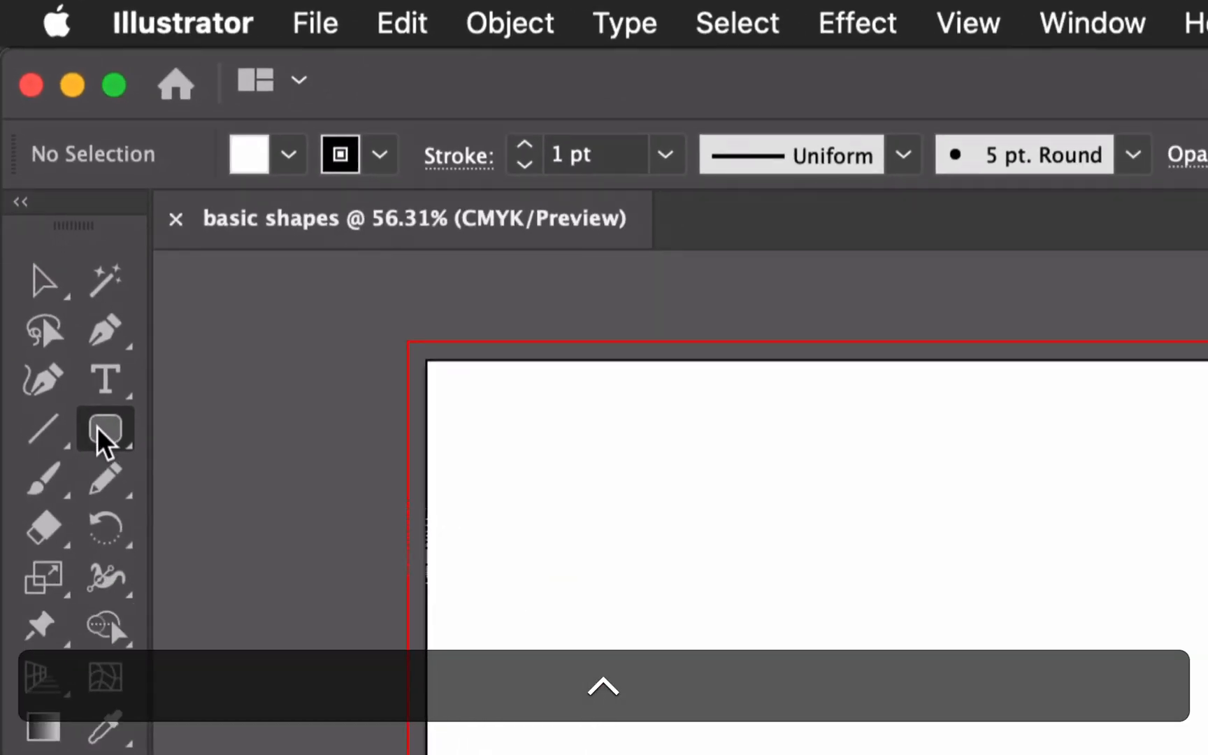
left_click(91, 425)
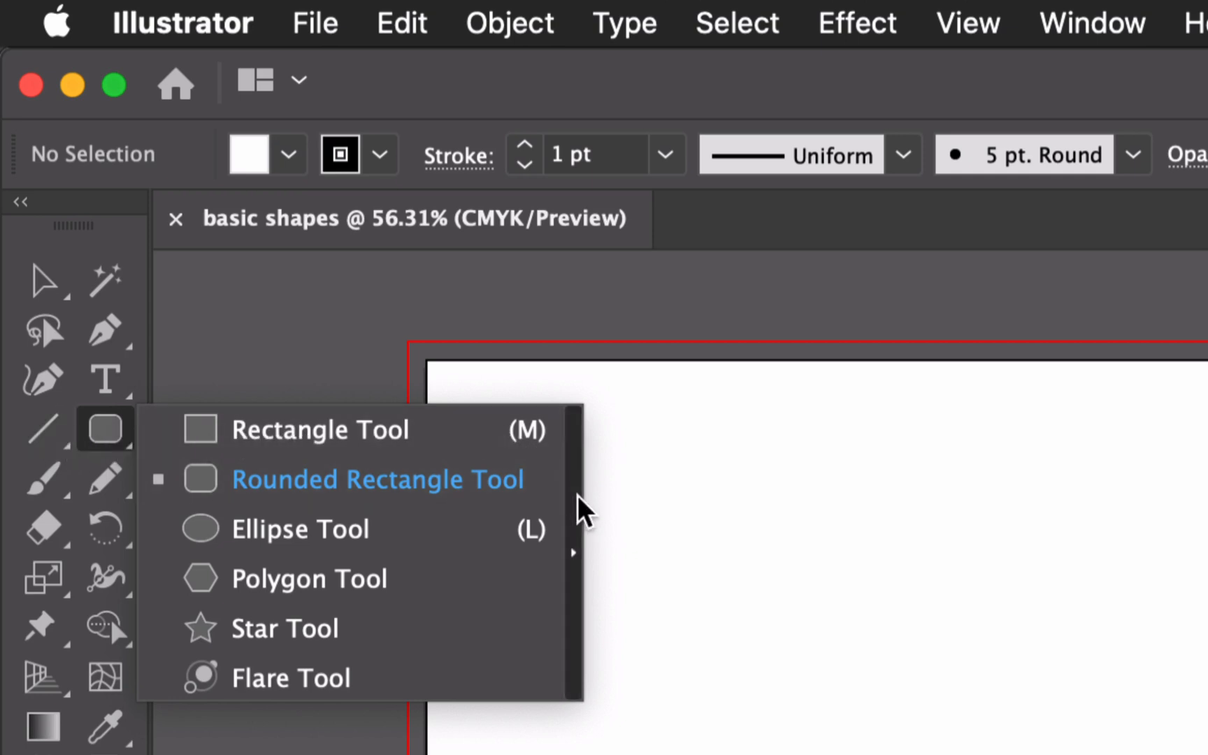
left_click(576, 556)
left_click_drag(287, 456, 333, 390)
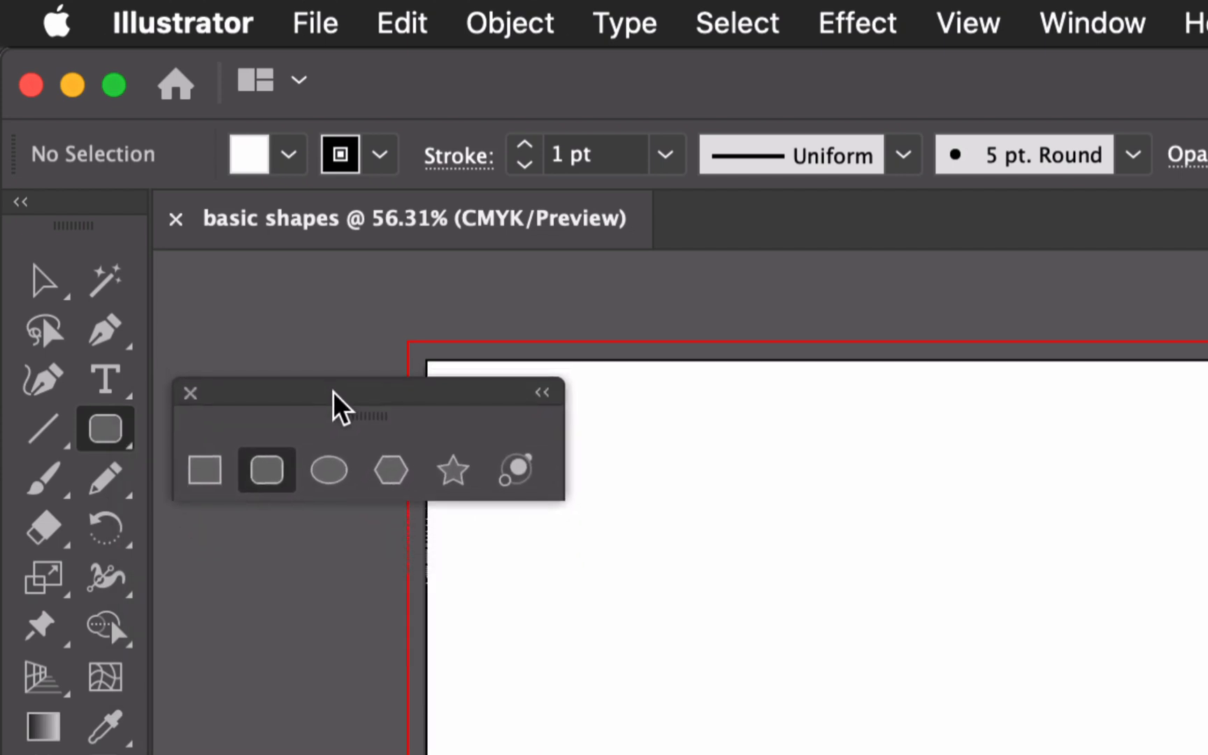
Tear off the line segment tools group as a second floating panel below the first.
left_click(45, 428)
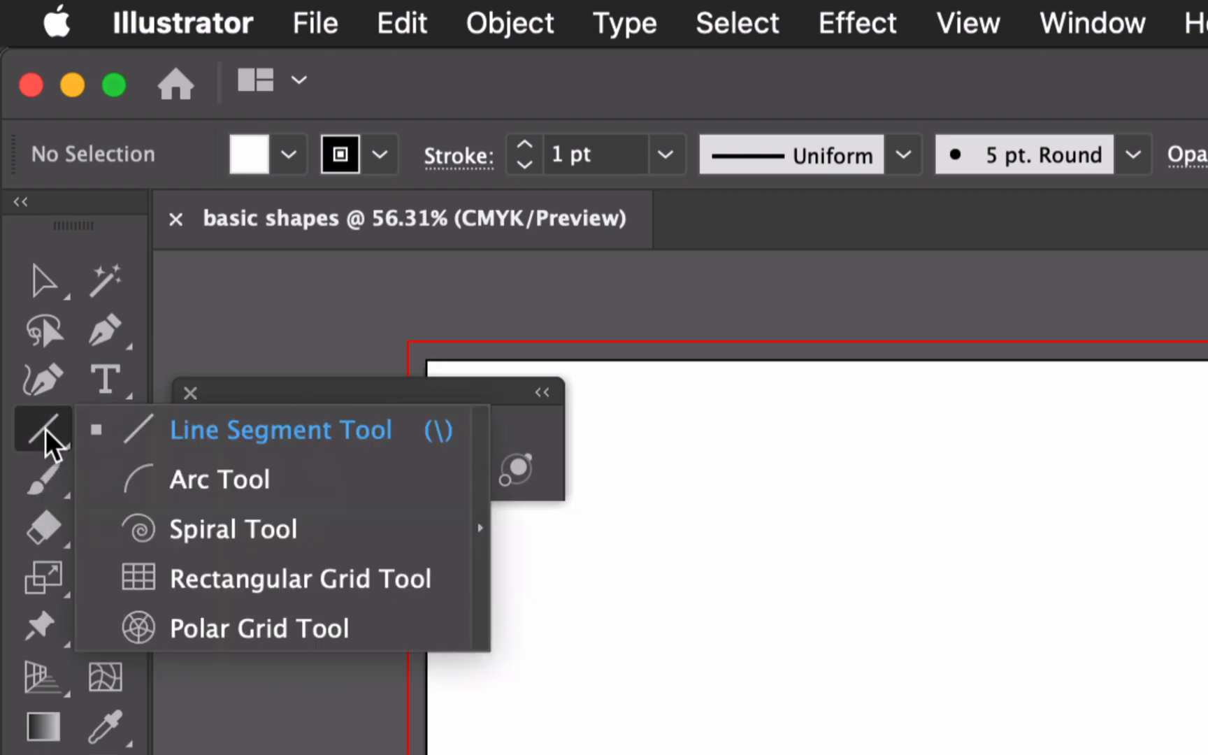
left_click(483, 470)
left_click_drag(298, 463, 406, 542)
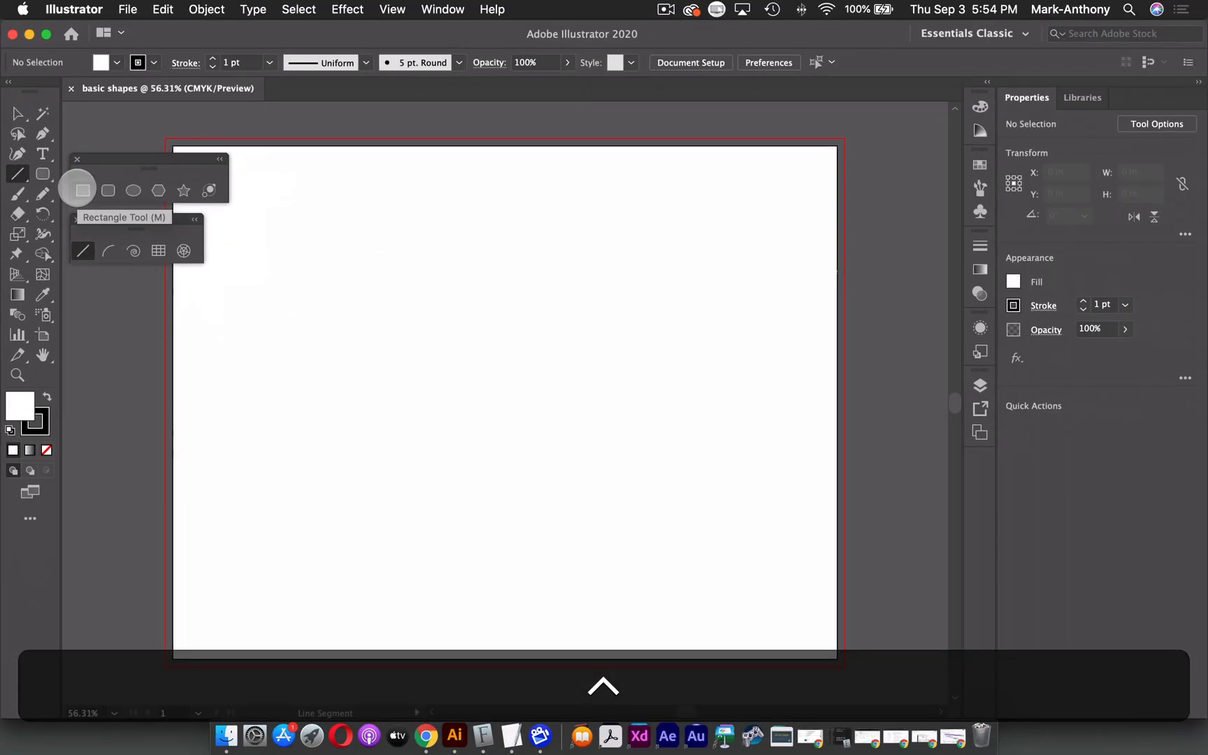
Draw a rectangle about 5 by 2.15 inches near the artboard's upper left with the Rectangle tool.
left_click(82, 190)
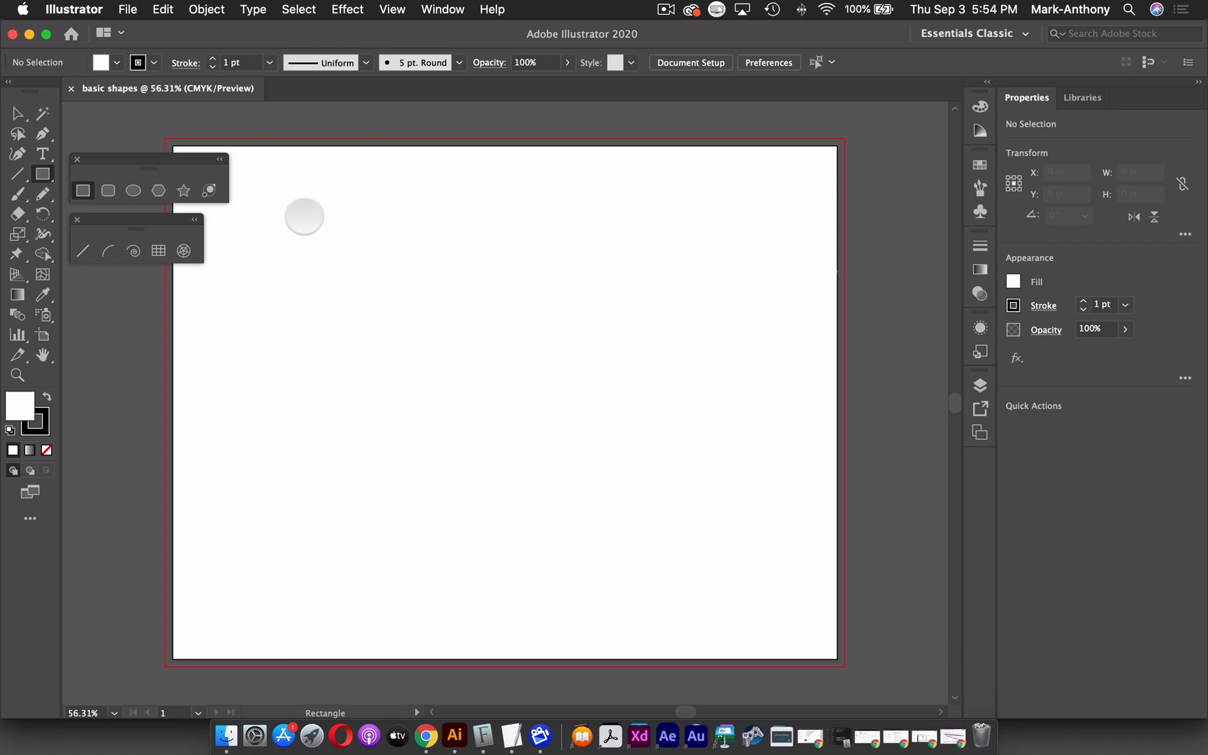
left_click_drag(304, 216, 609, 345)
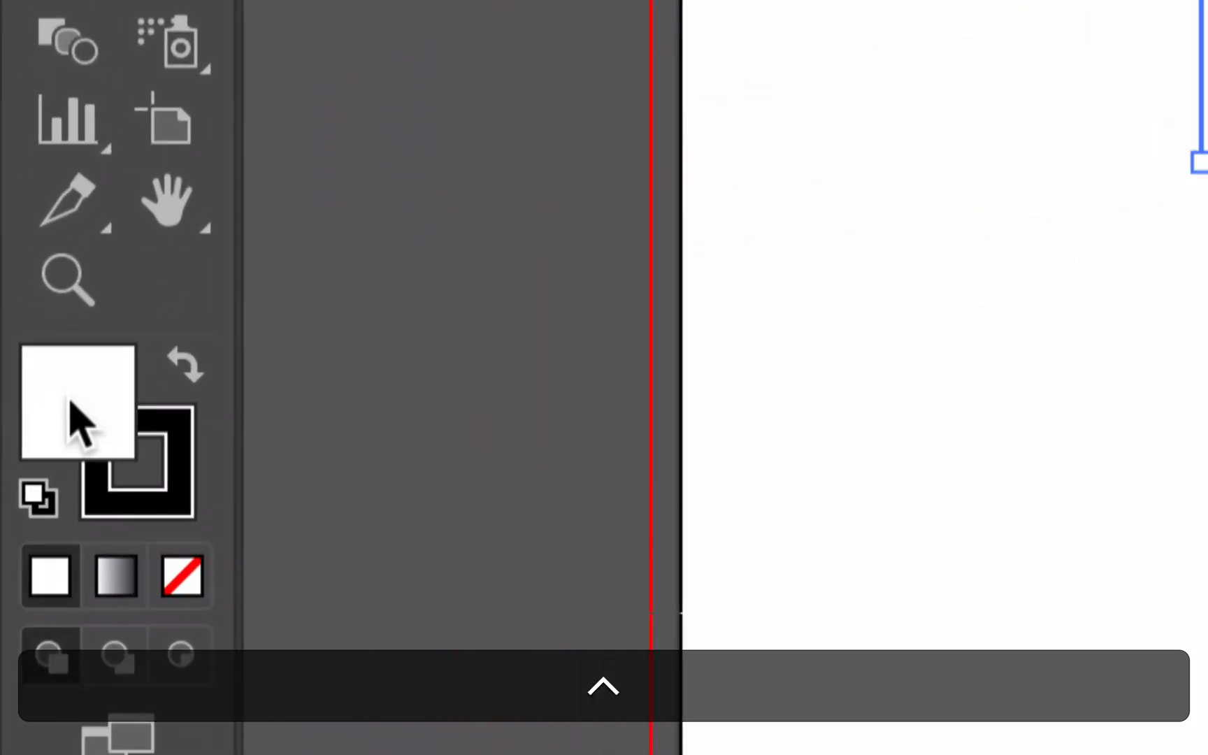
Give the rectangle a magenta fill swatch and set its stroke to none.
left_click(174, 430)
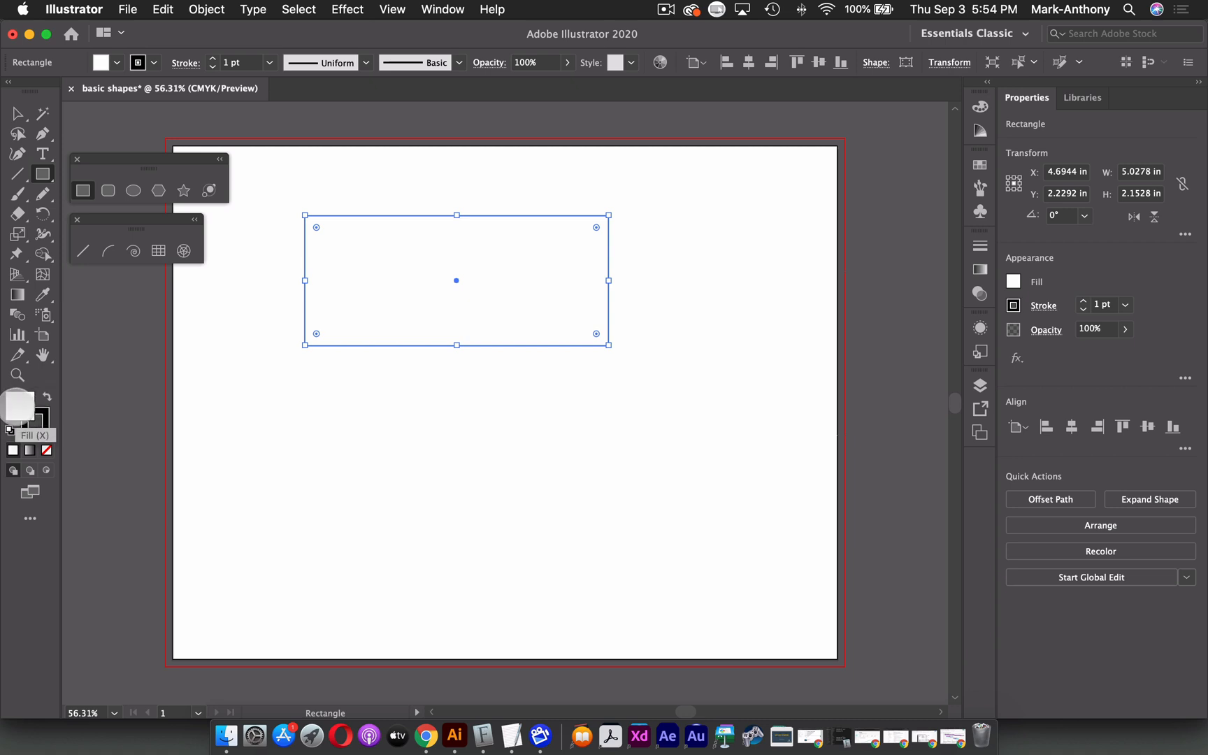
left_click(116, 62)
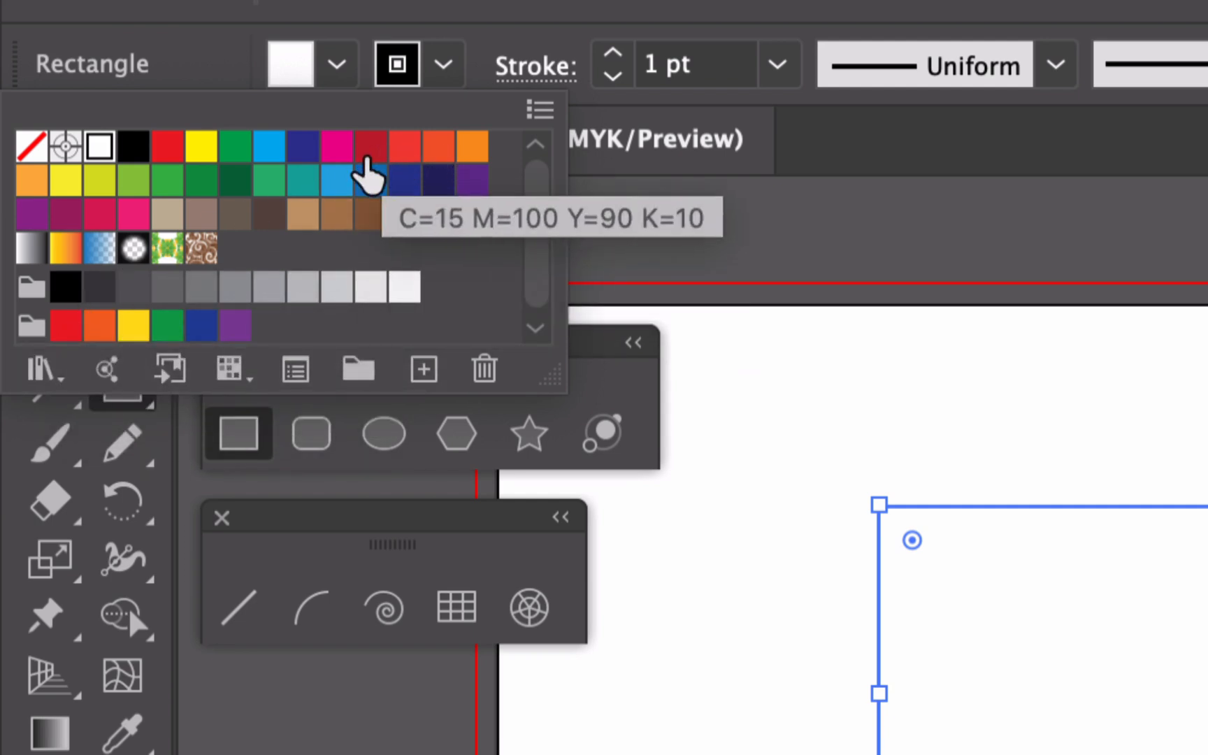
left_click(337, 150)
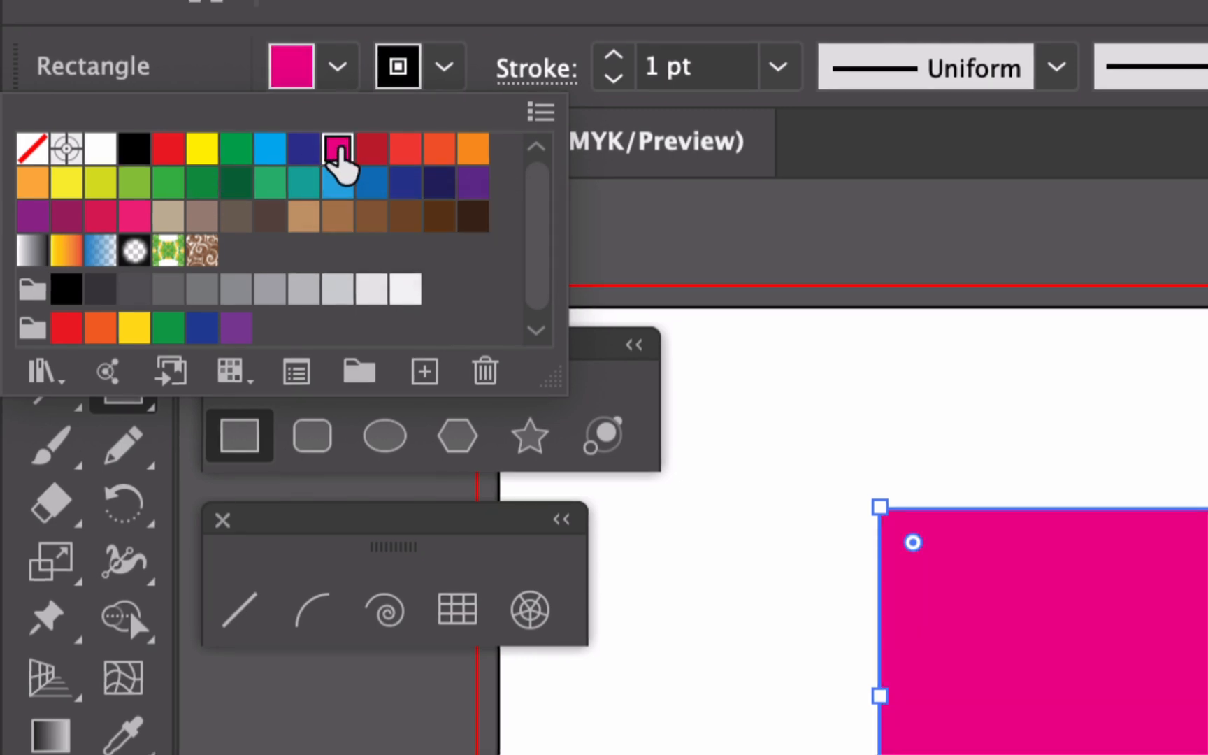
left_click(446, 66)
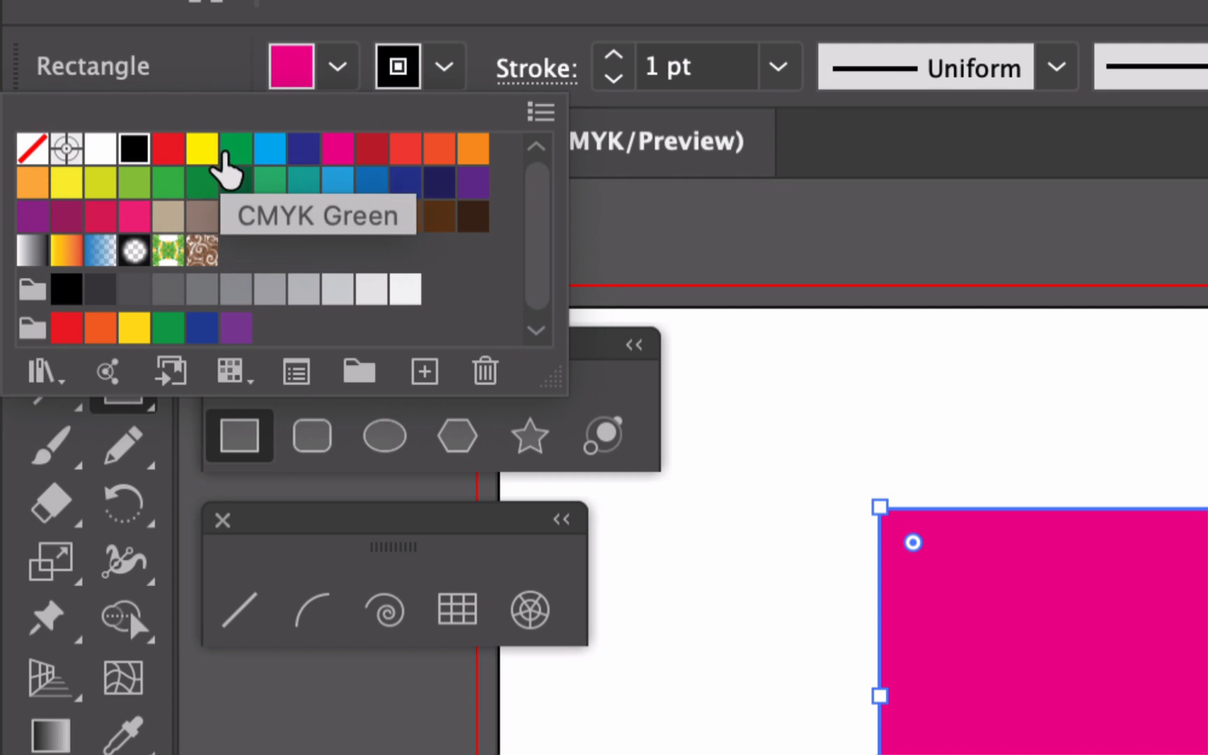
left_click(32, 148)
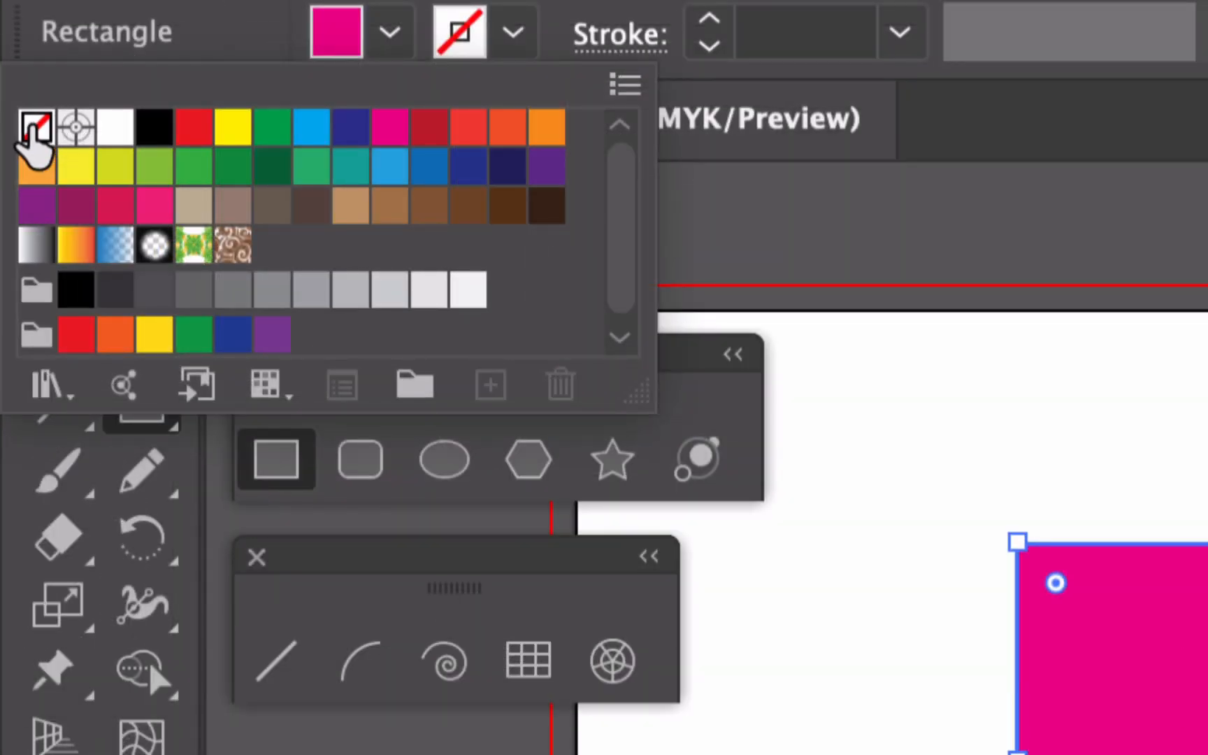
key("Escape")
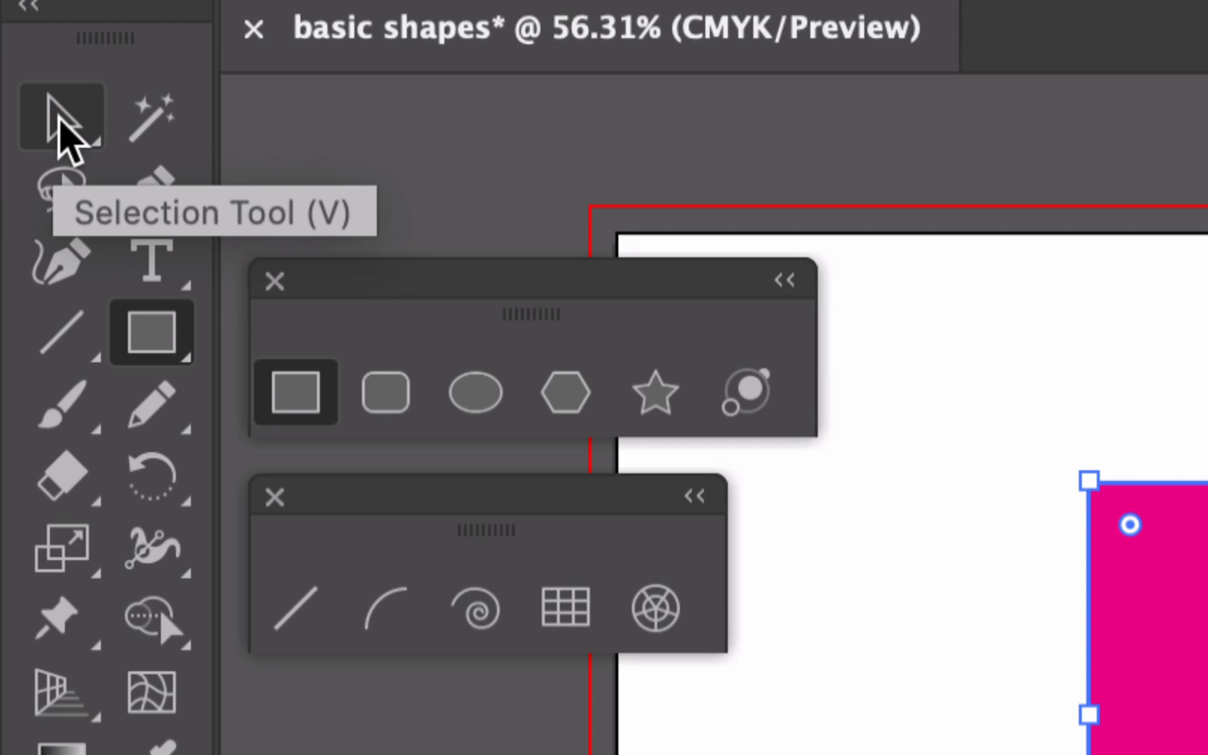
Move the rectangle lower on the artboard and scale it proportionally to about 6.86 by 2.94 inches.
left_click(59, 117)
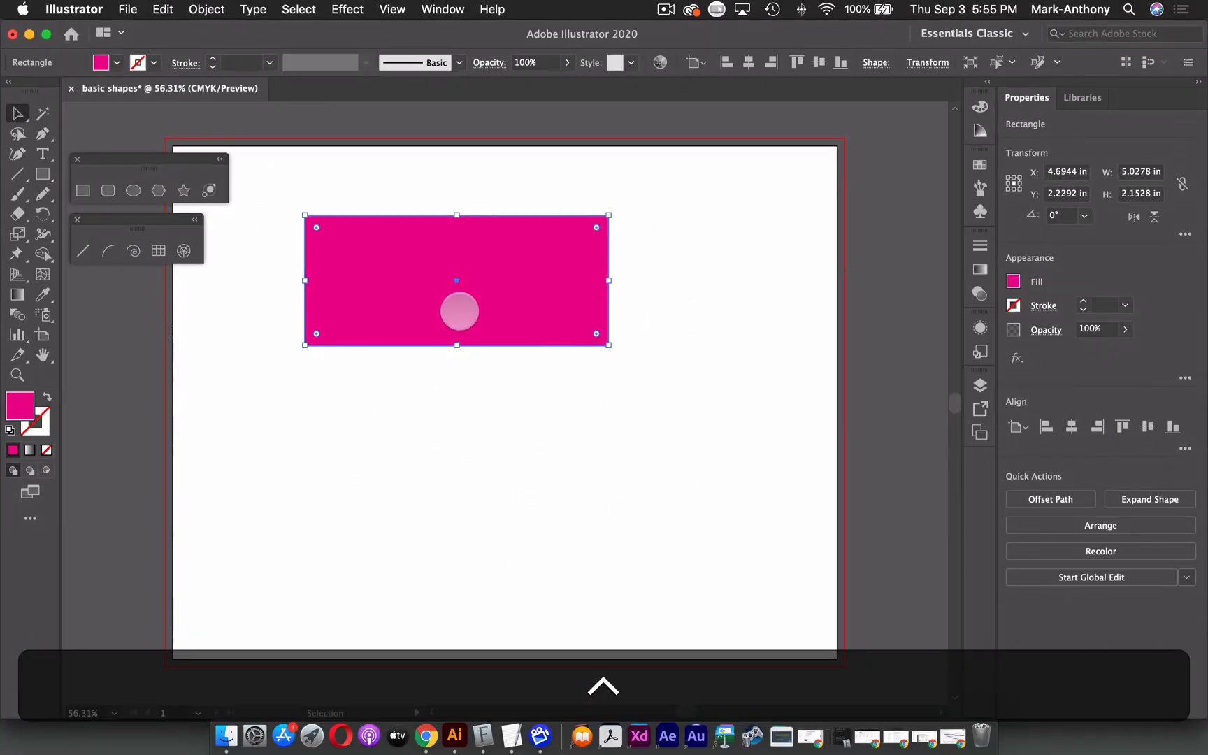
left_click_drag(409, 286, 468, 398)
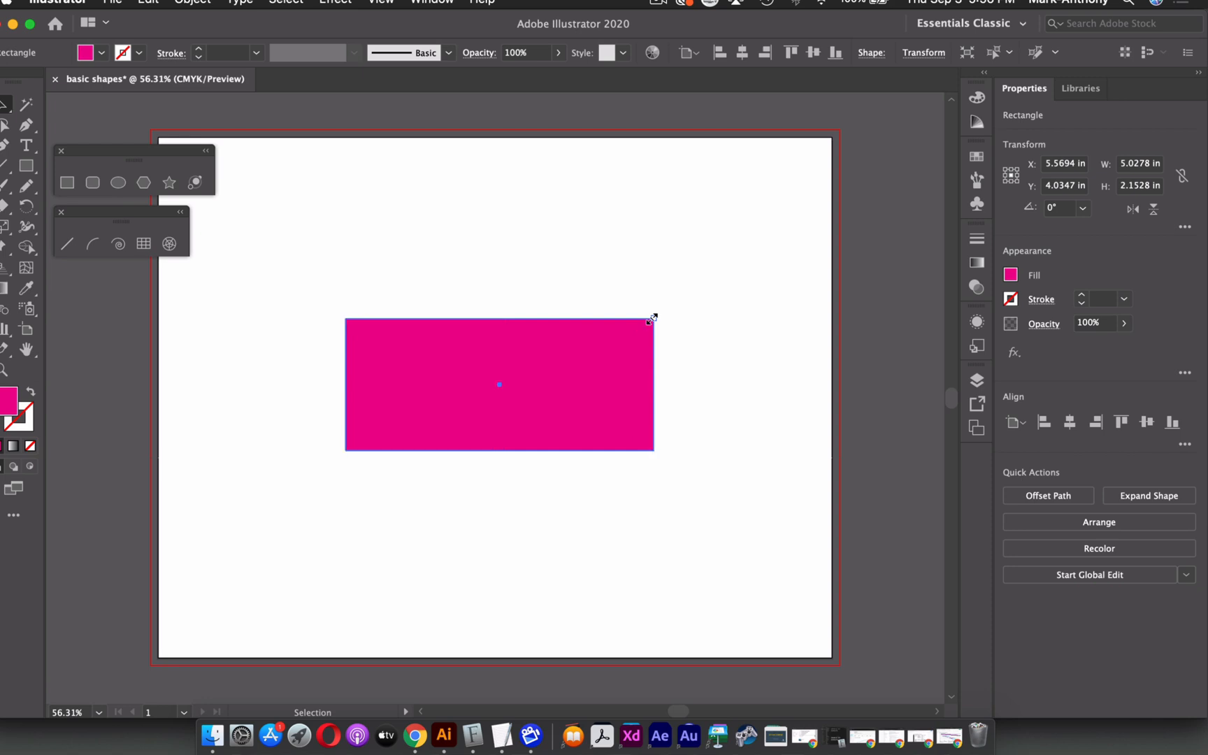
left_click_drag(651, 318, 781, 272)
key("shift")
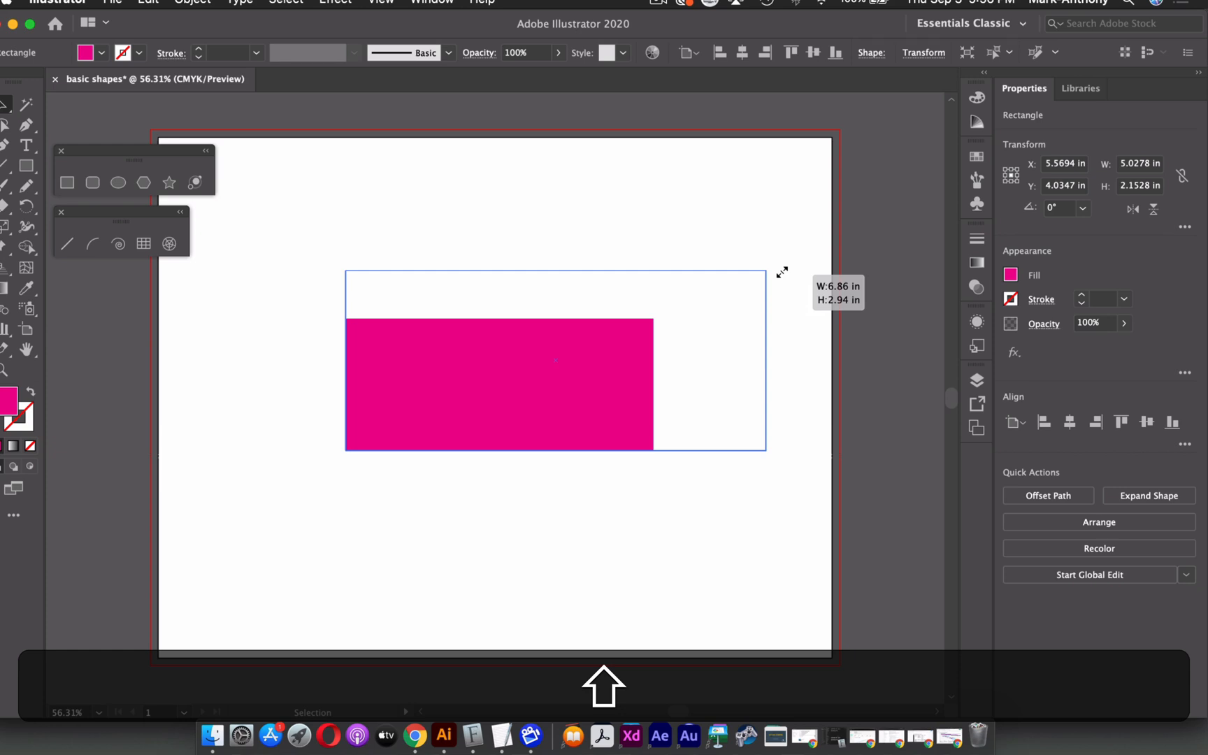
left_click_drag(782, 272, 781, 272)
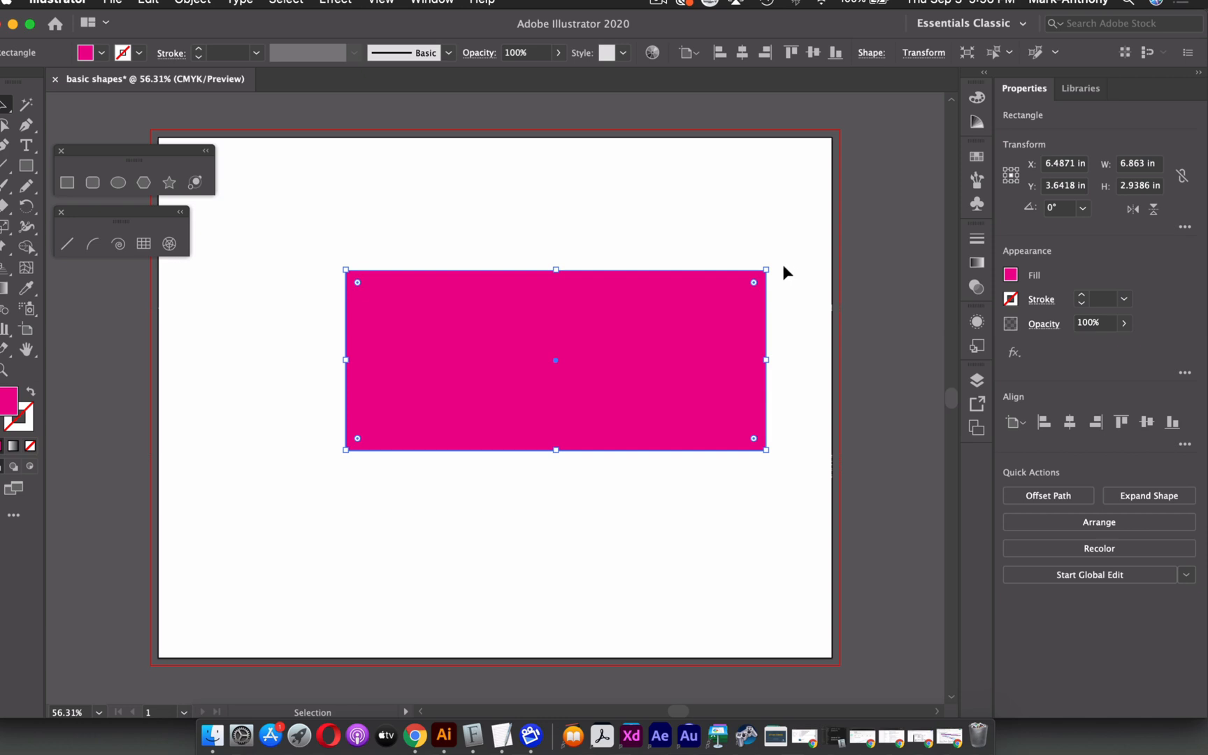
Delete the rectangle from the artboard.
scroll(781, 265, "up", 10)
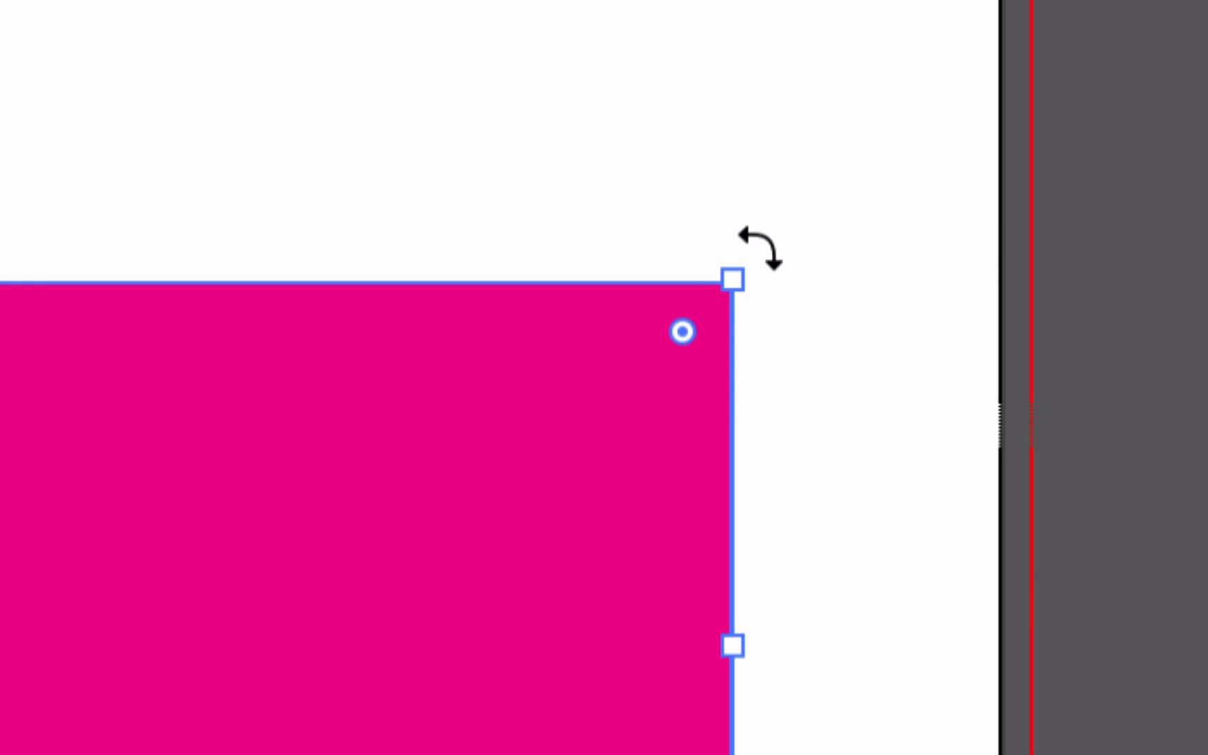
scroll(761, 248, "down", 10)
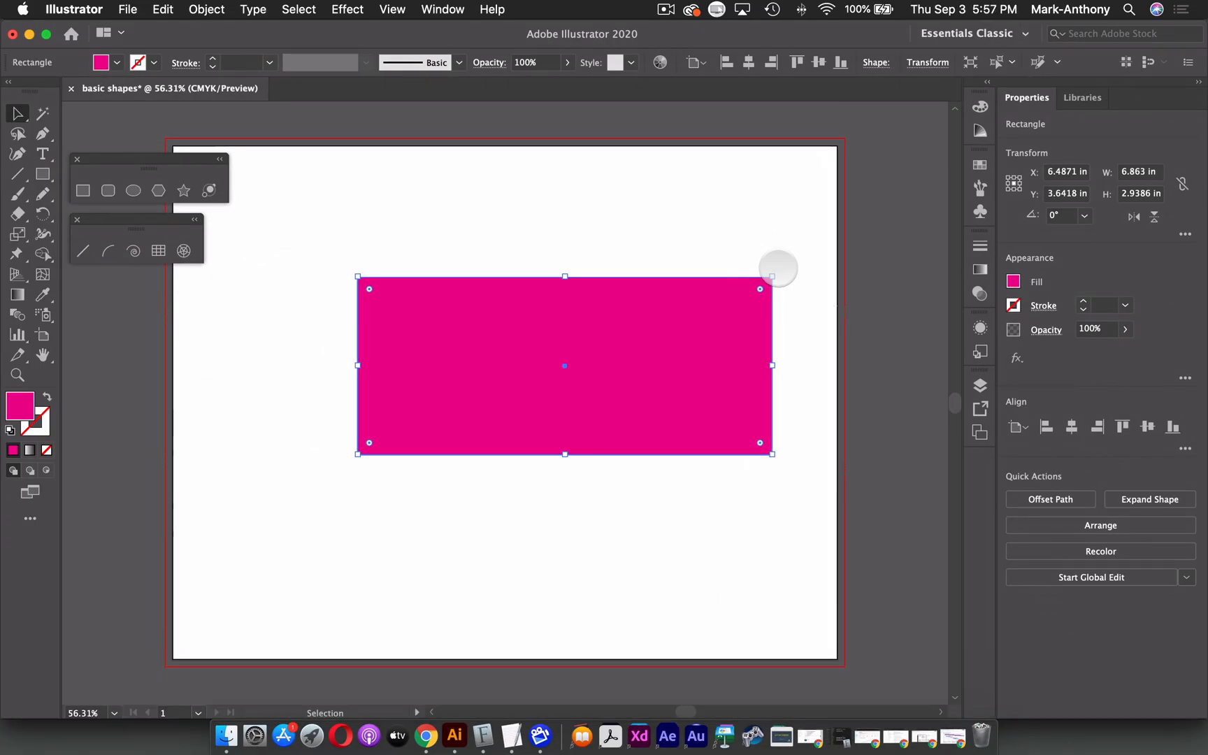
left_click_drag(778, 268, 801, 280)
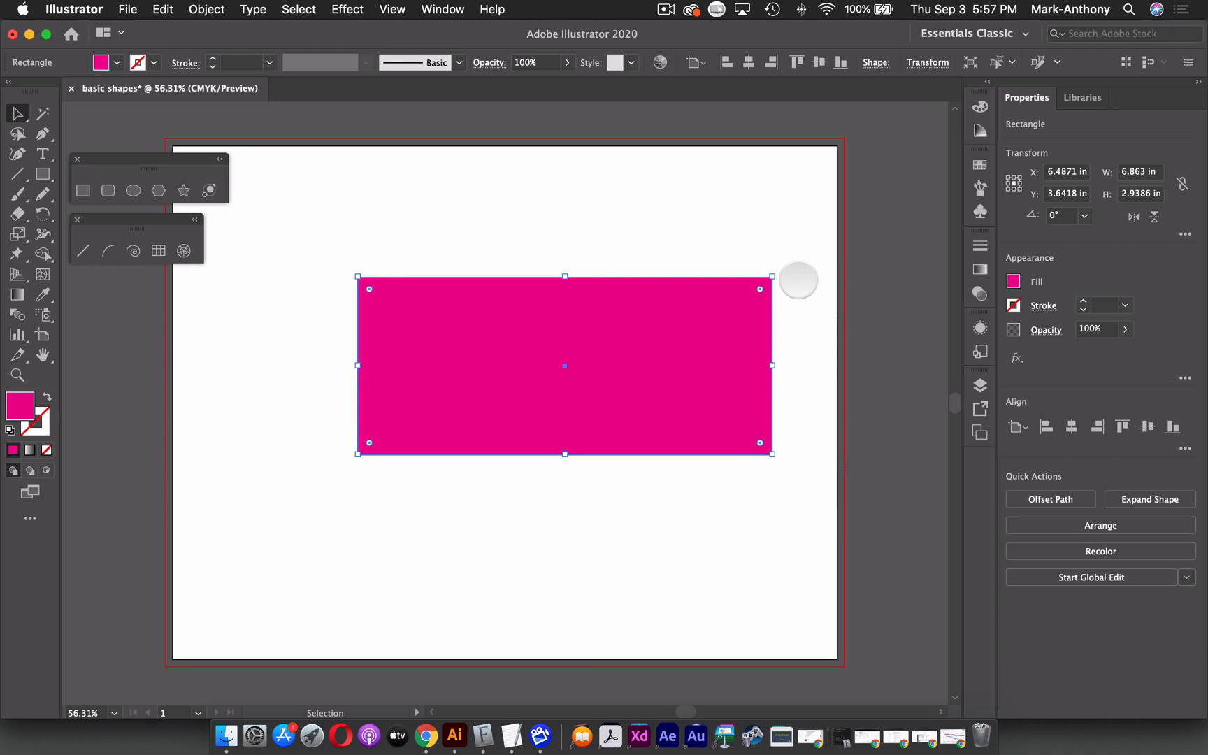
key("BackSpace")
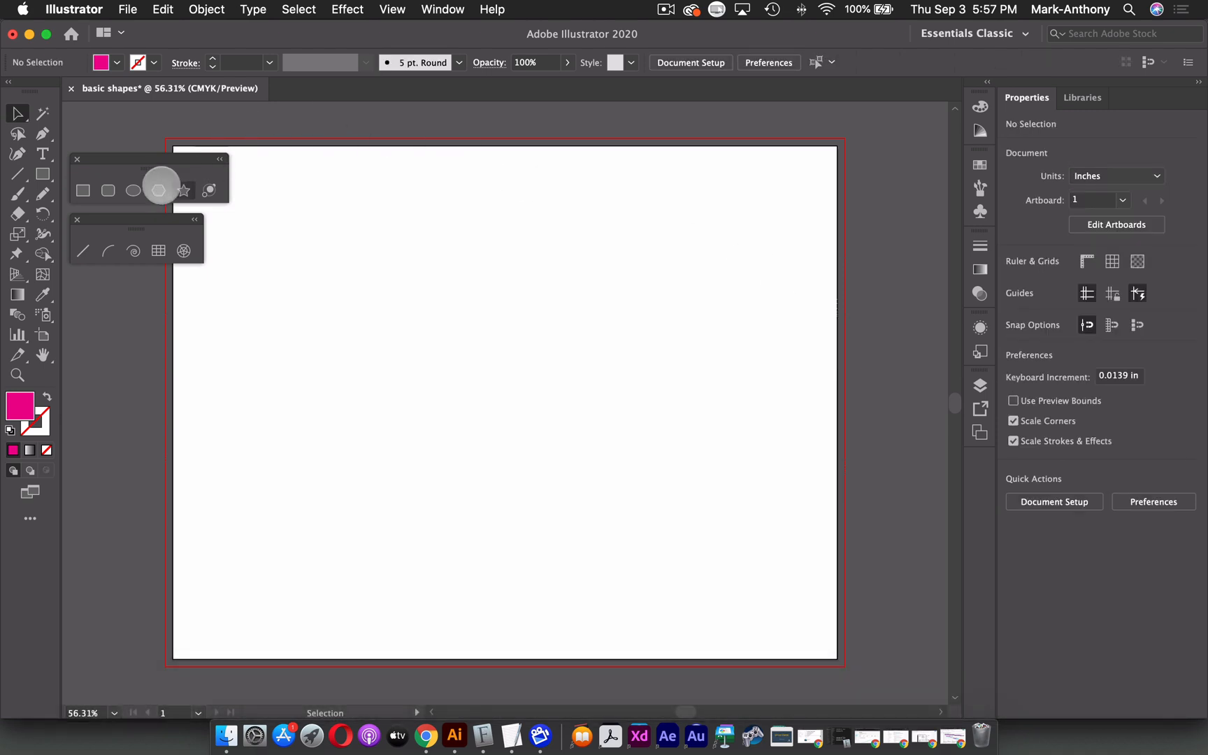
Draw a rounded rectangle about 4.04 by 2.51 inches with the Rounded Rectangle tool, enlarging its corner radius while drawing.
left_click(108, 190)
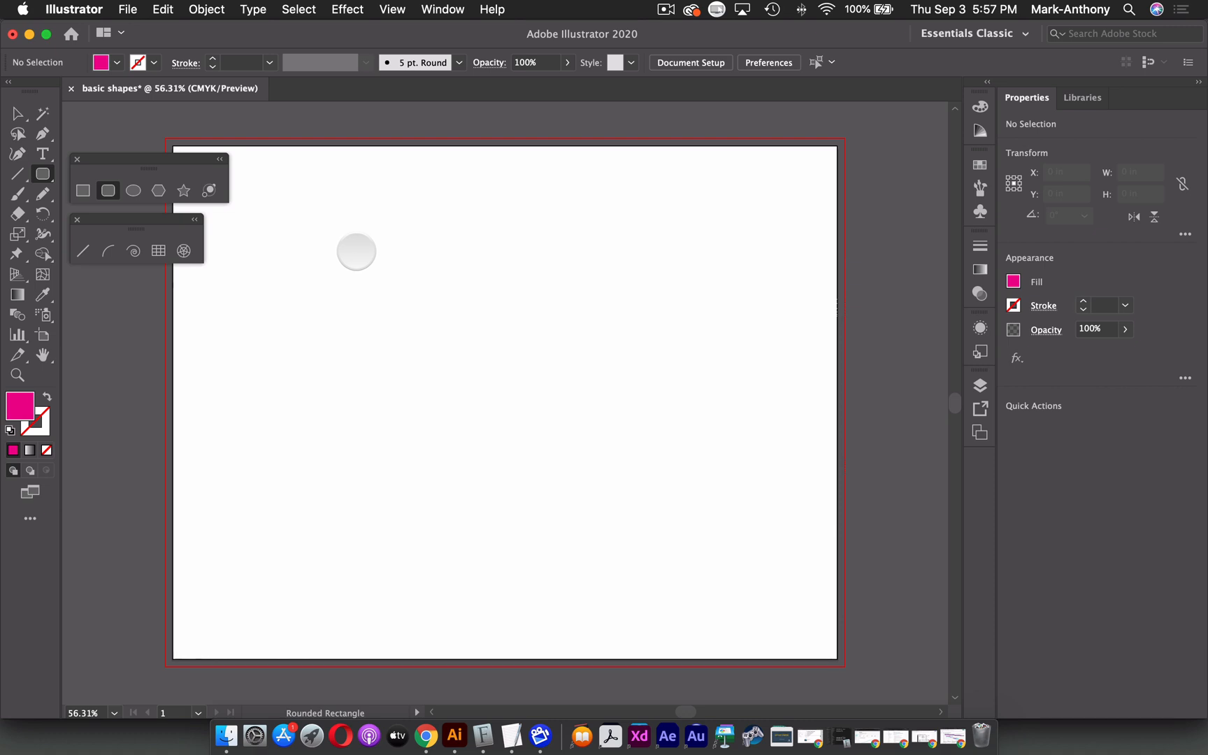
left_click_drag(356, 252, 600, 402)
key("Up")
key("Up")
key("Up")
key("Up")
key("Up")
key("Up")
key("Up")
key("Up")
key("Up")
key("Up")
key("Up")
key("Up")
key("Up")
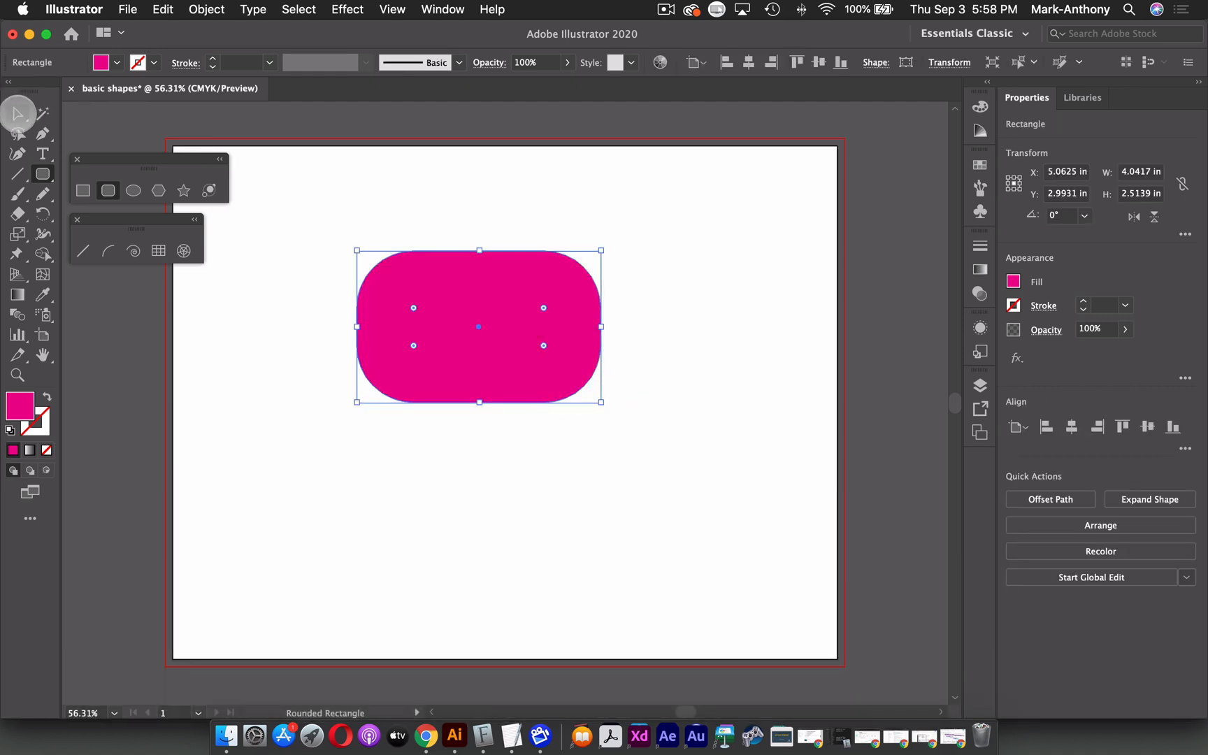
Reduce the rounded rectangle's corner radius using its live corner widget.
left_click(18, 114)
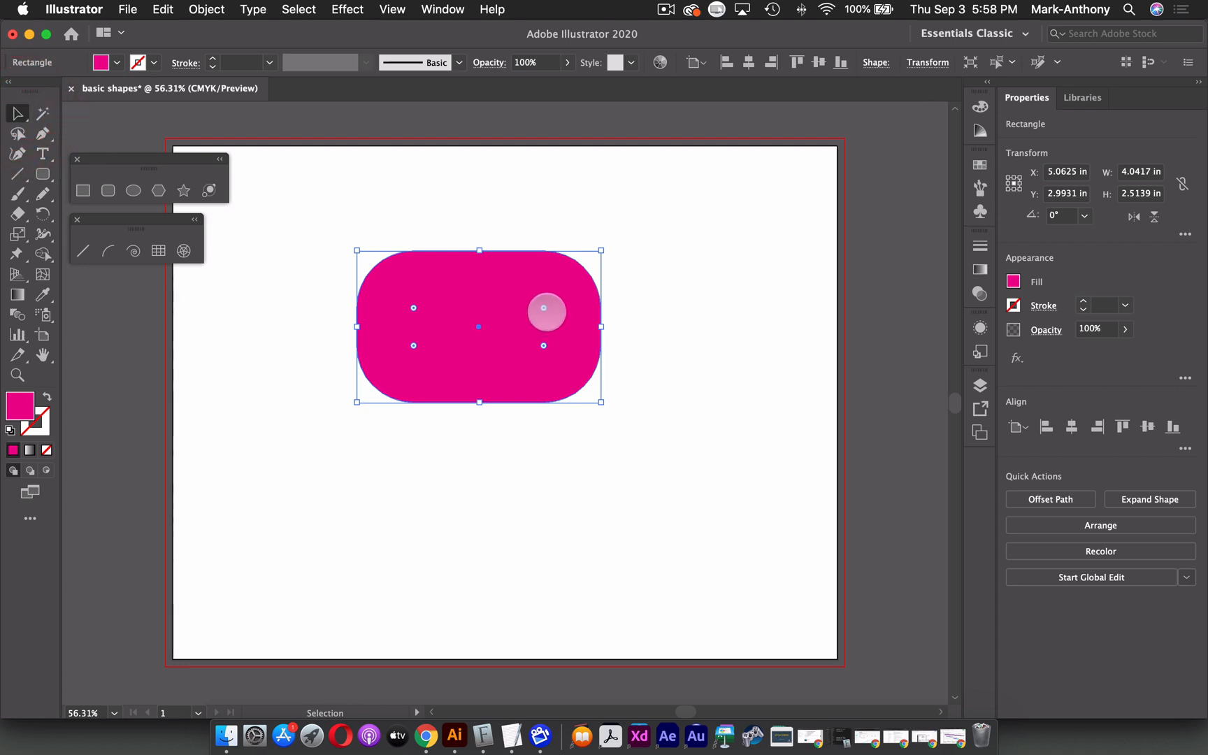
scroll(525, 336, "up", 5)
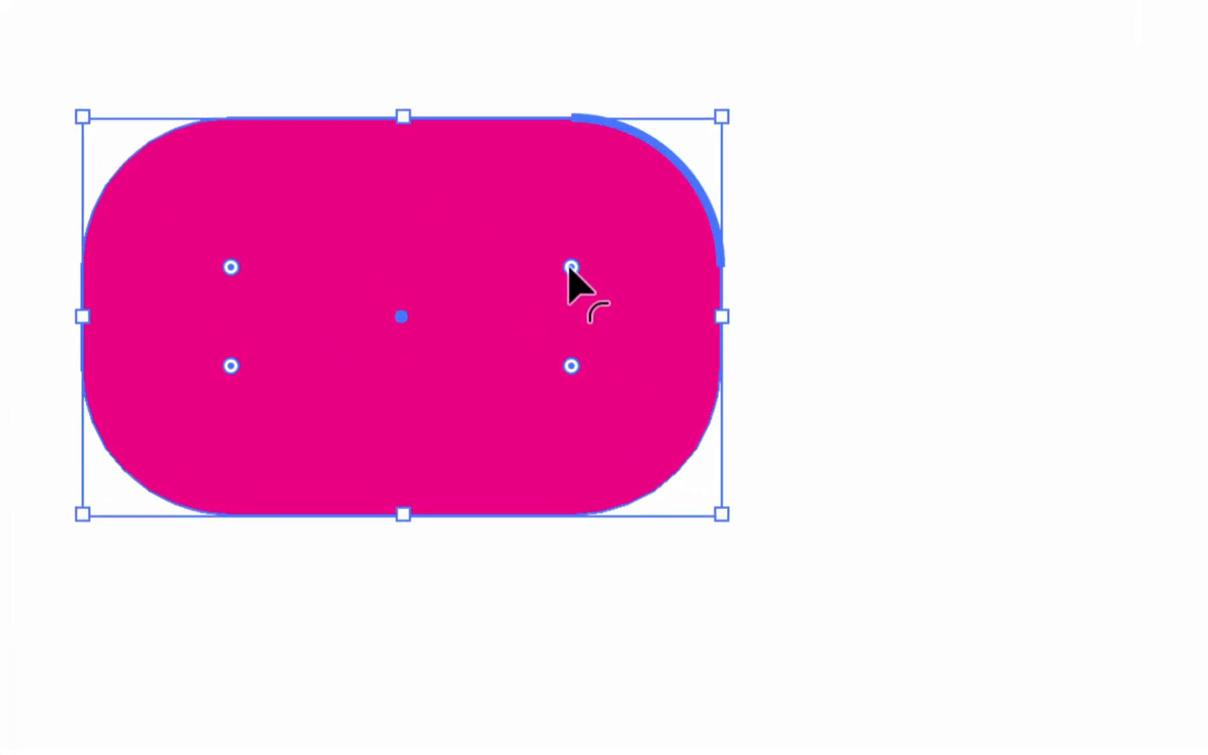
left_click_drag(569, 268, 664, 216)
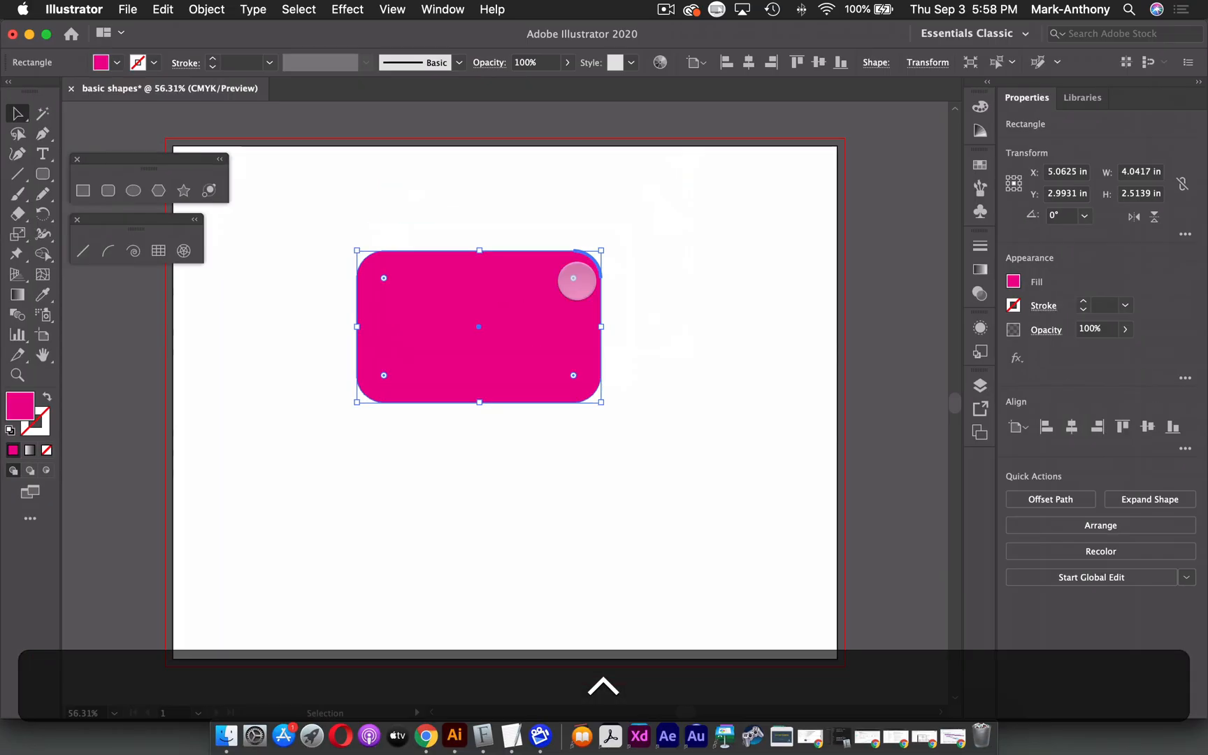
Draw a rectangle about 2.61 by 2.31 inches right of the rounded rectangle and round its corners with the corner widget.
left_click(81, 190)
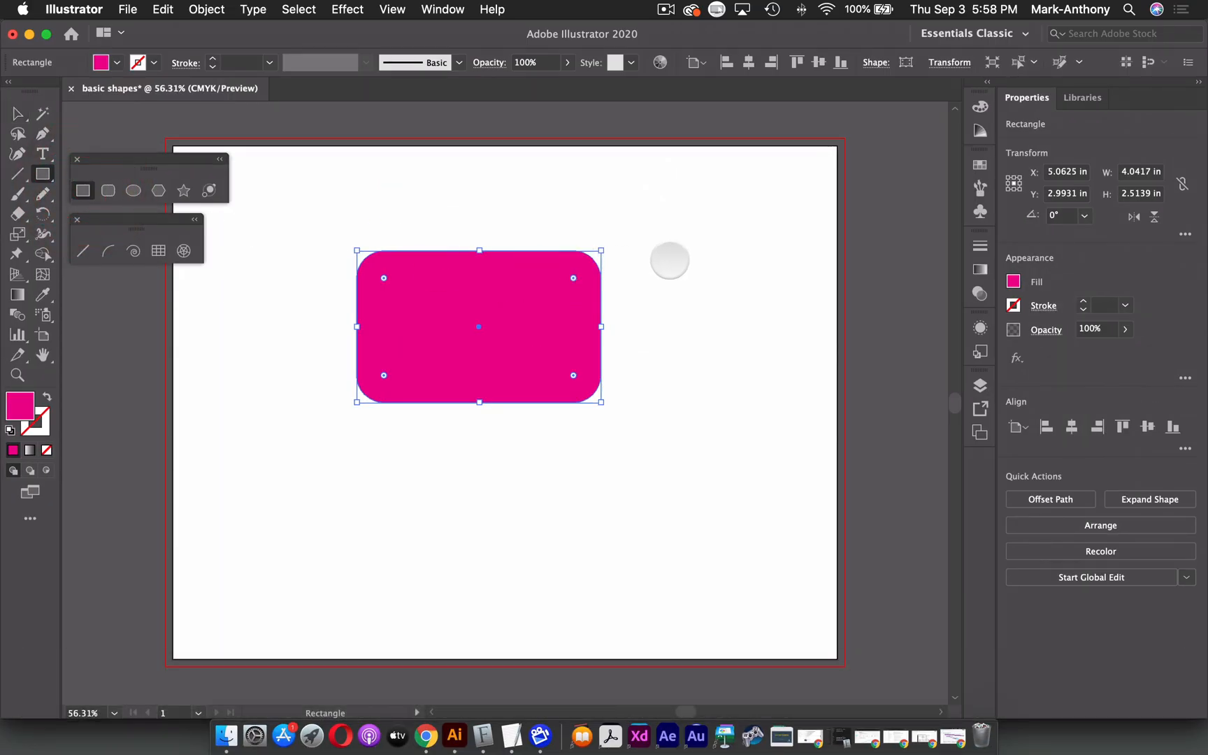
left_click_drag(647, 256, 805, 394)
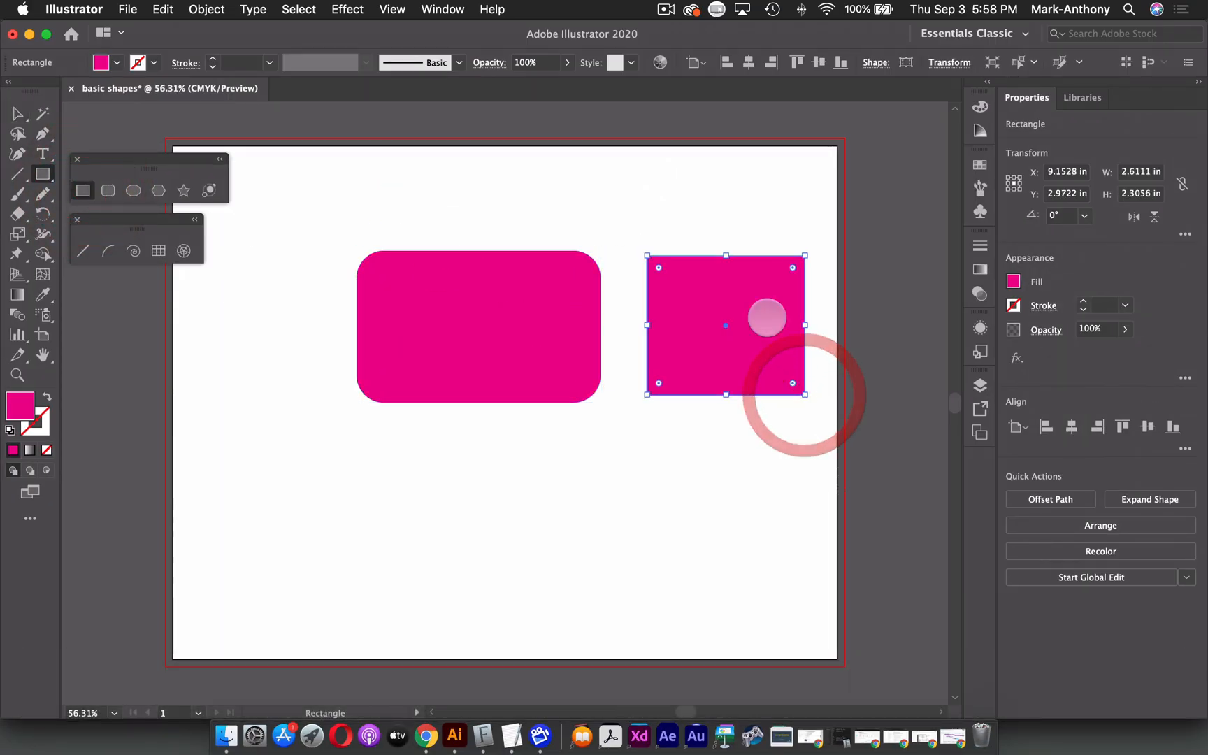
left_click_drag(658, 267, 690, 299)
Select both rounded shapes together and delete them.
left_click(17, 112)
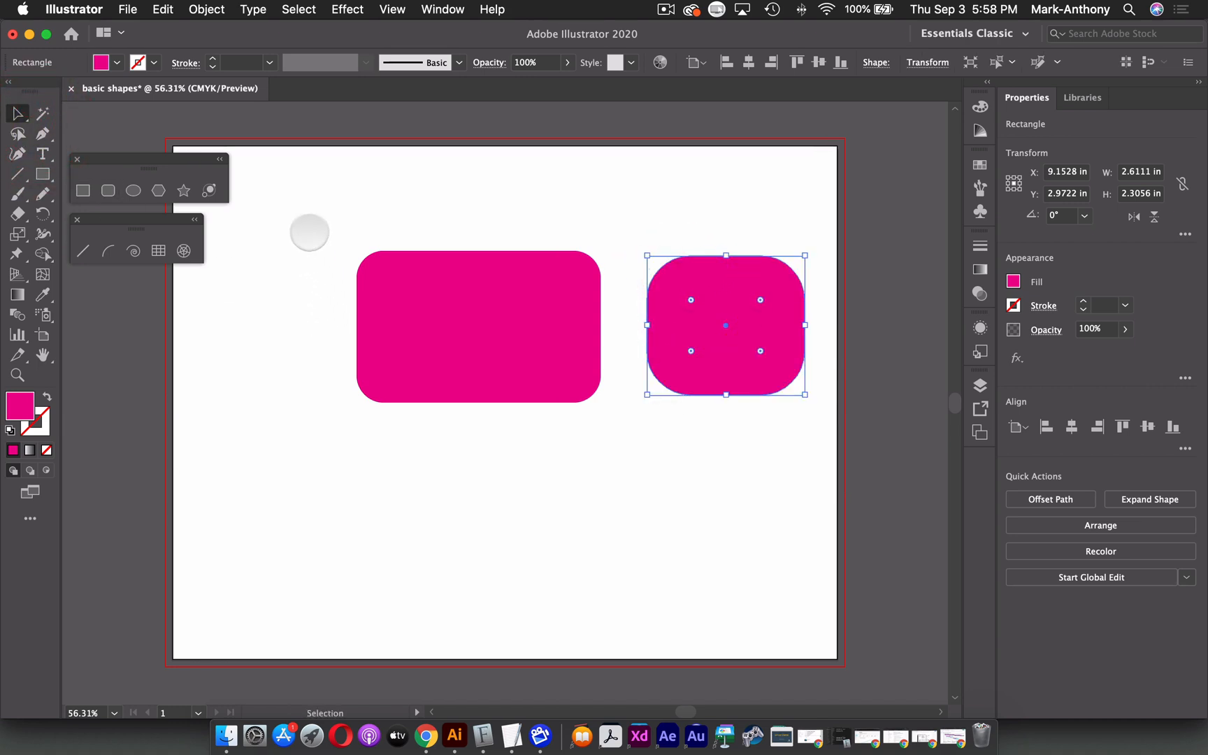
left_click_drag(310, 235, 837, 434)
key("BackSpace")
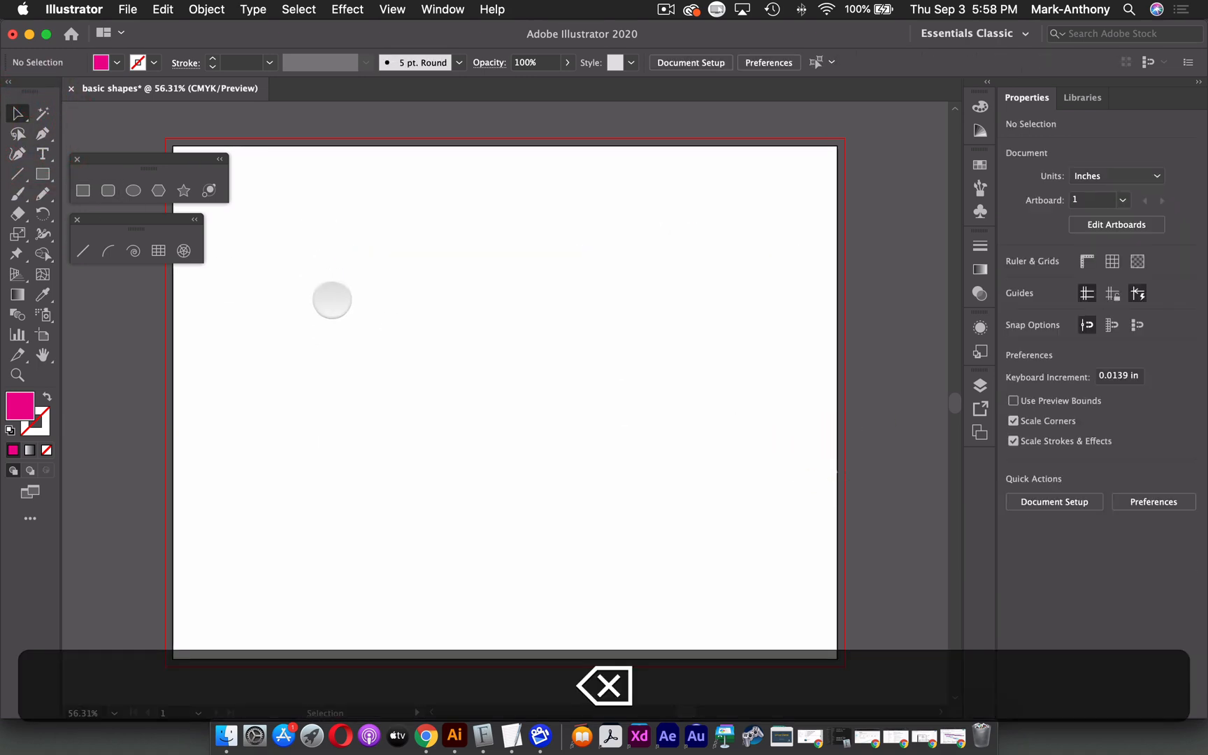
Draw a square about 4.31 inches with the Rectangle tool and move it toward the artboard's left side.
left_click(82, 189)
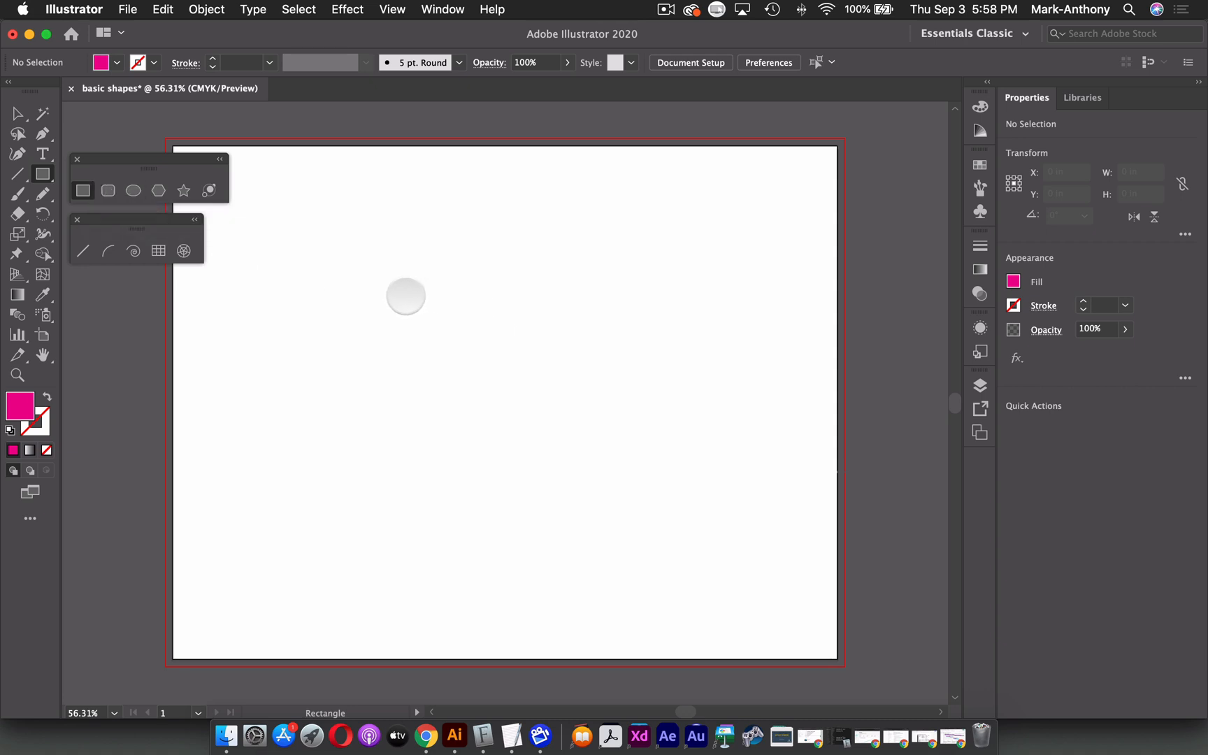
left_click_drag(370, 276, 630, 518)
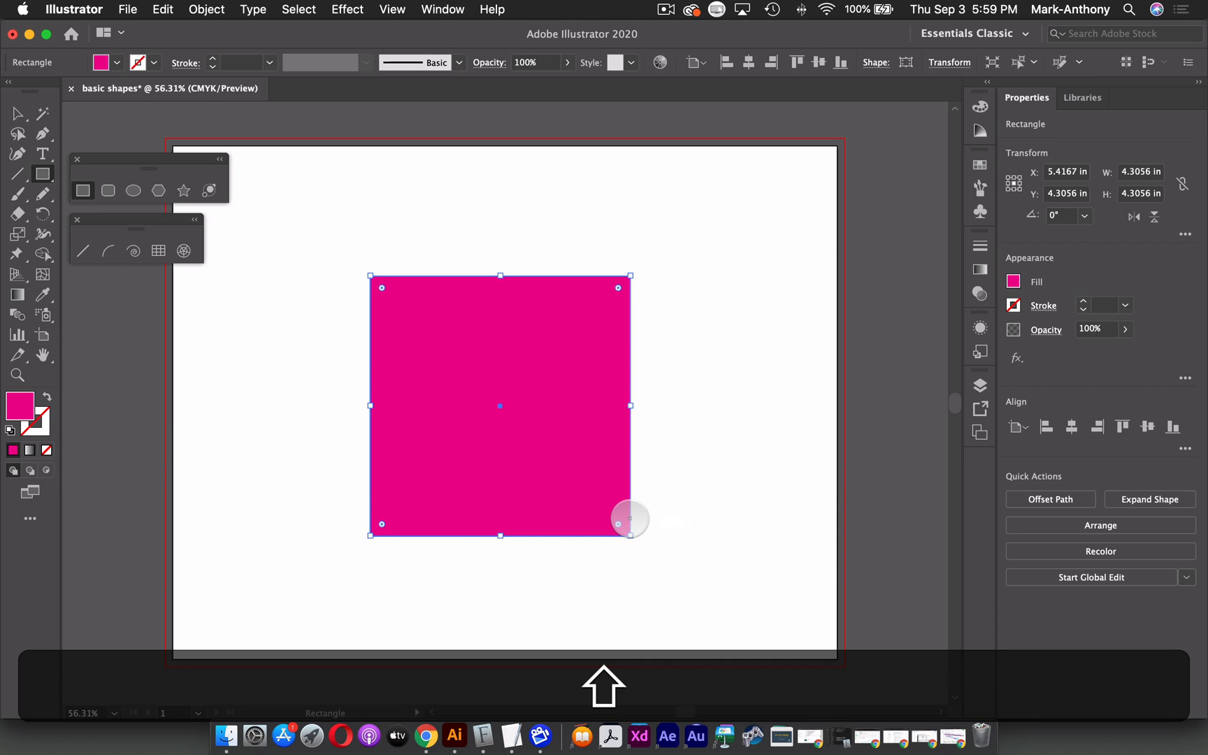
key("super")
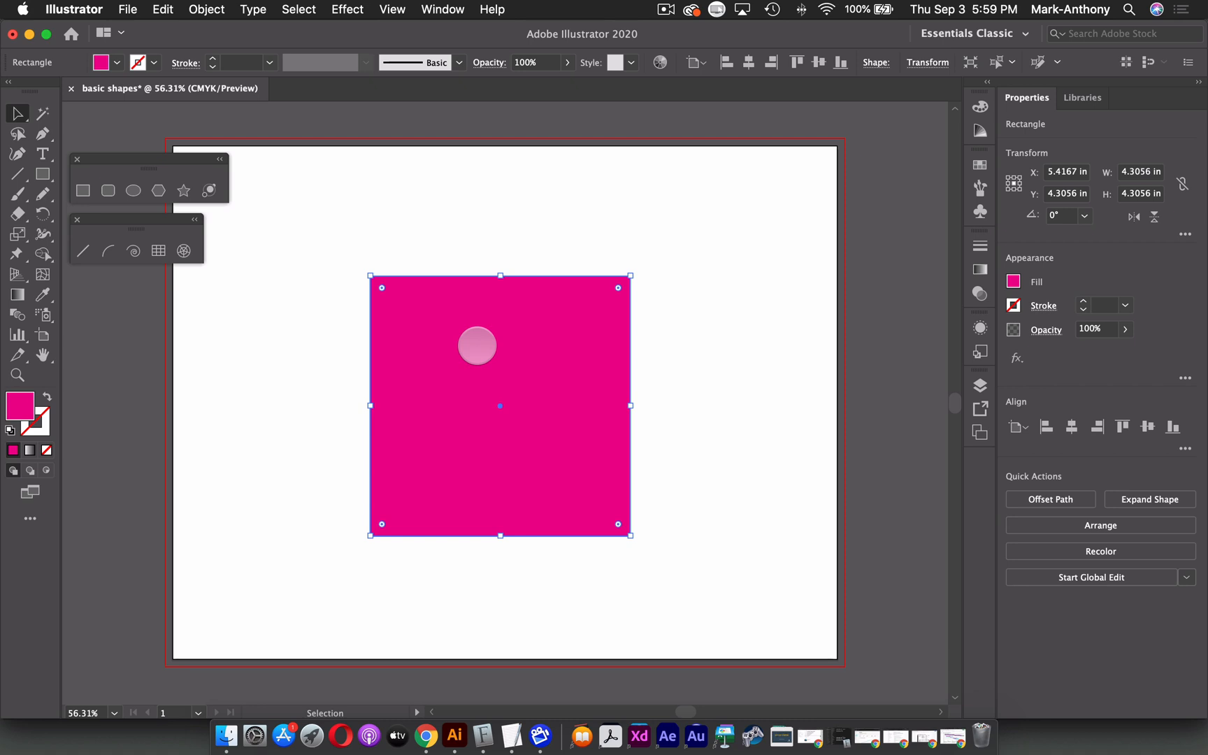
left_click_drag(477, 346, 346, 349)
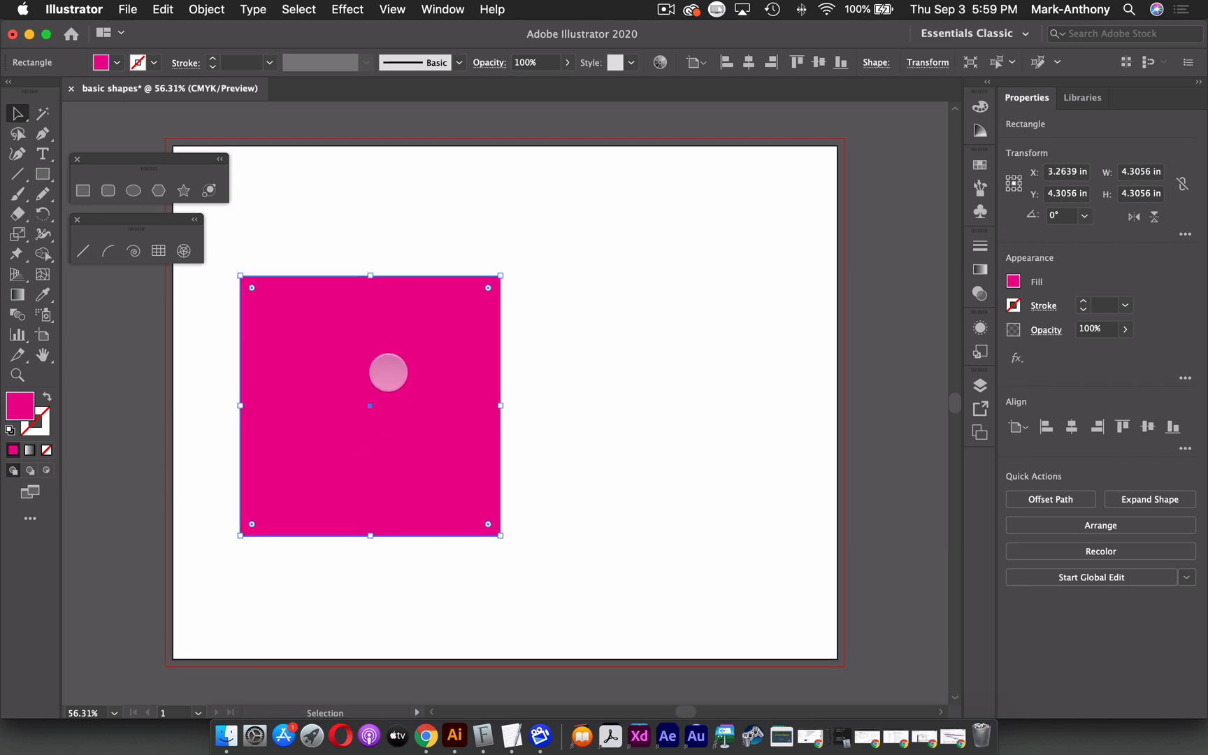
Duplicate the square to the right by Alt-dragging a copy, then undo the duplicate.
key("alt")
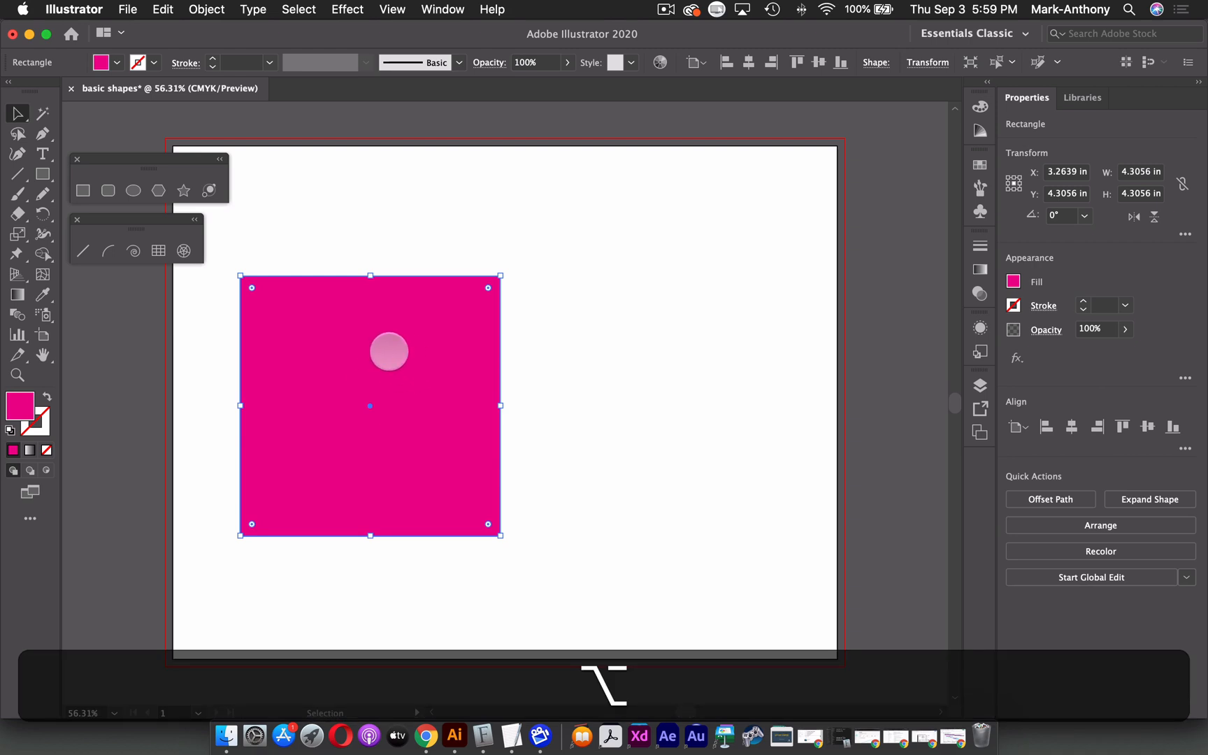
left_click_drag(389, 352, 688, 346)
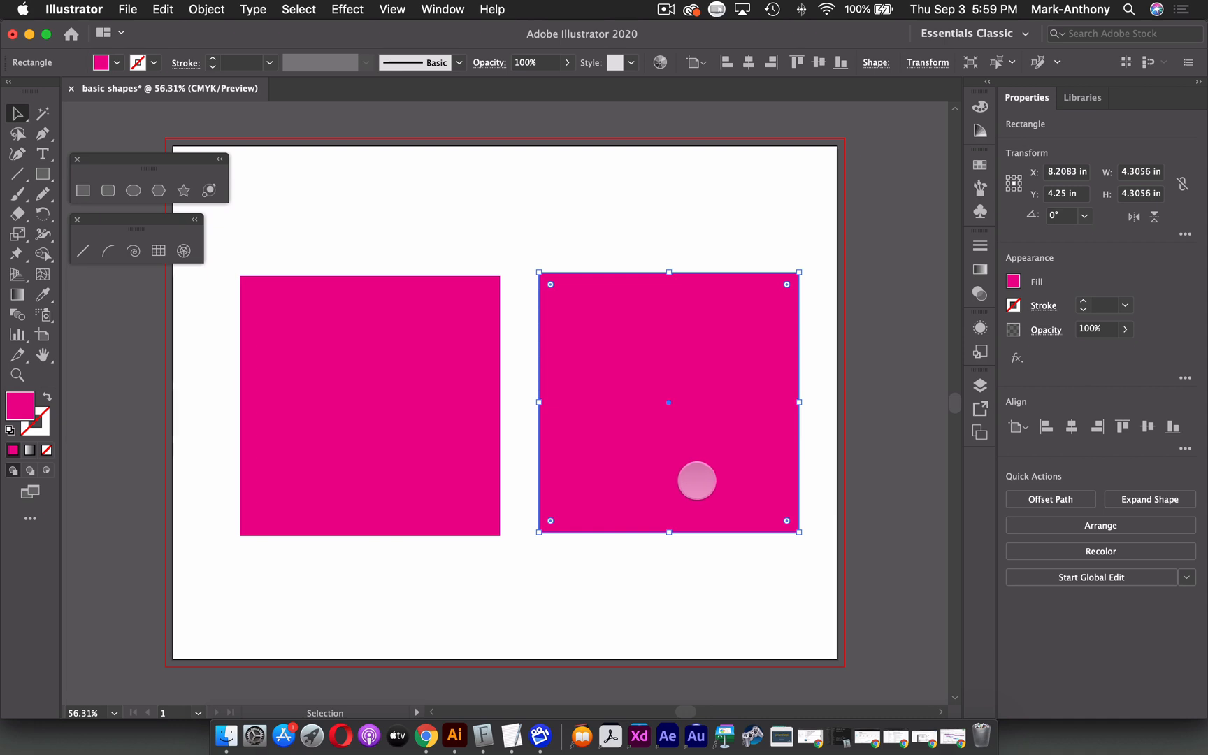
key("super+z")
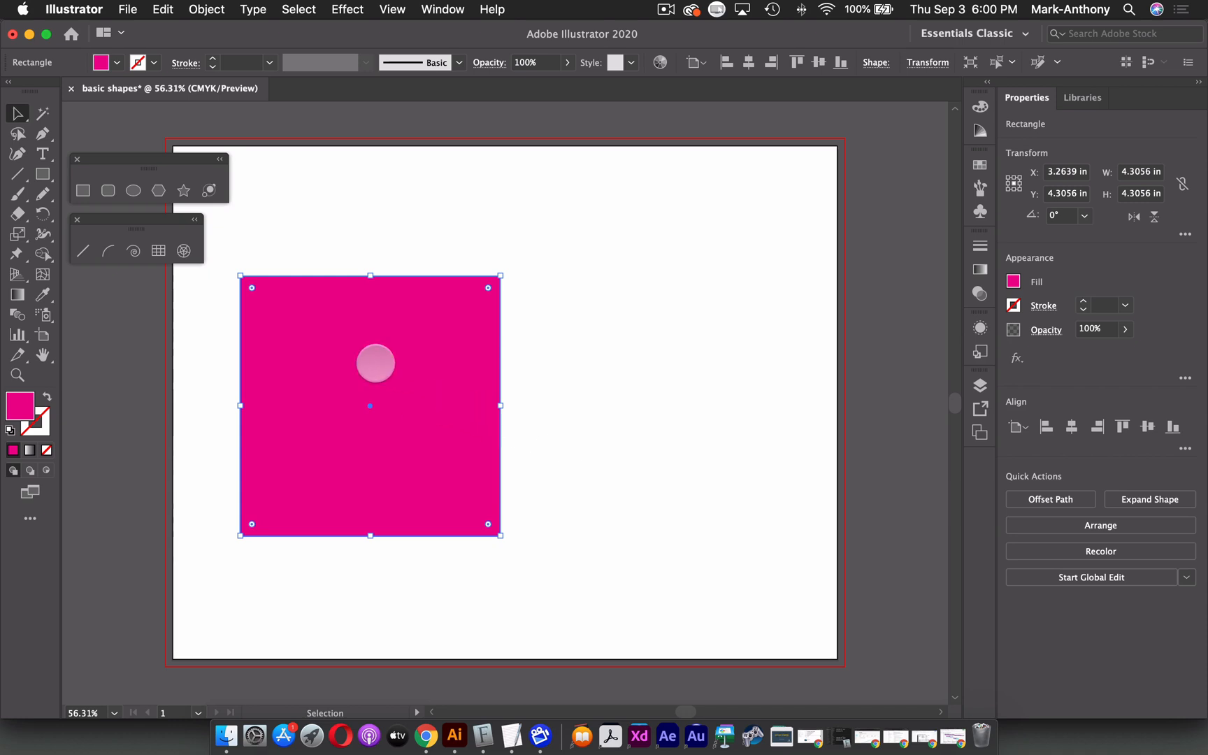
Duplicate the square straight to the right, constrained horizontally, then undo the duplicate.
key("alt")
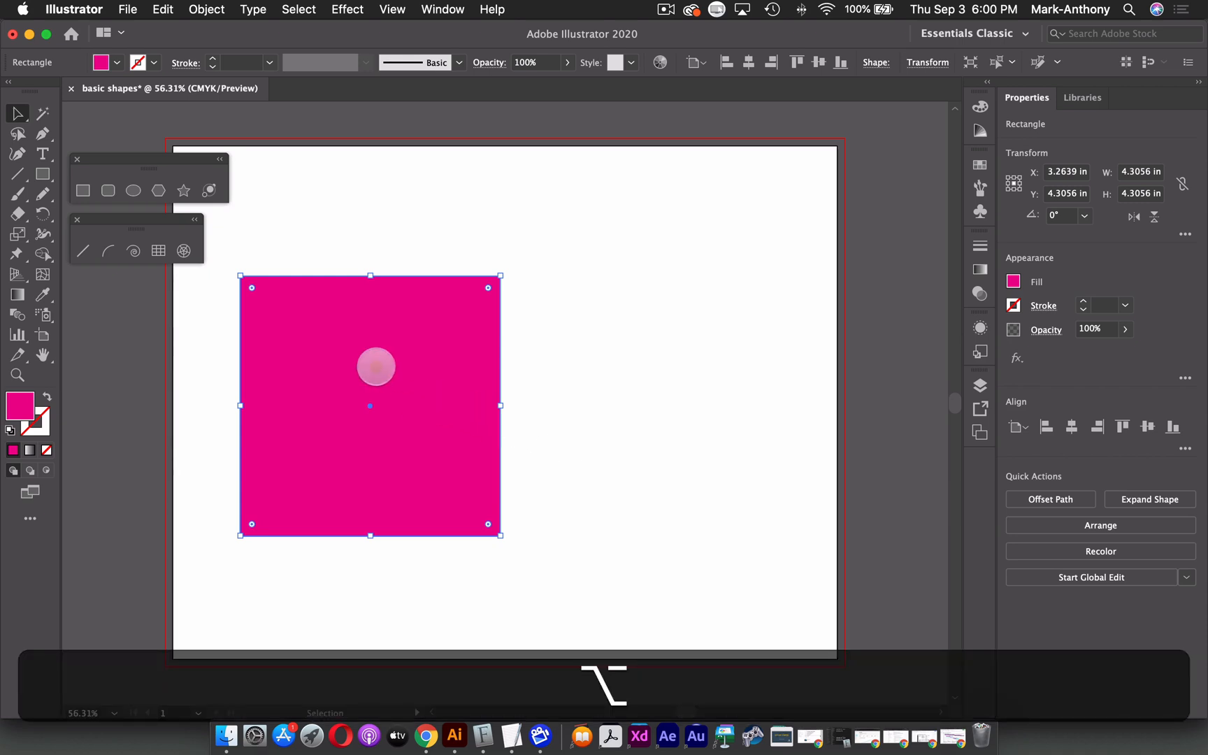
left_click_drag(376, 367, 676, 424)
key("shift")
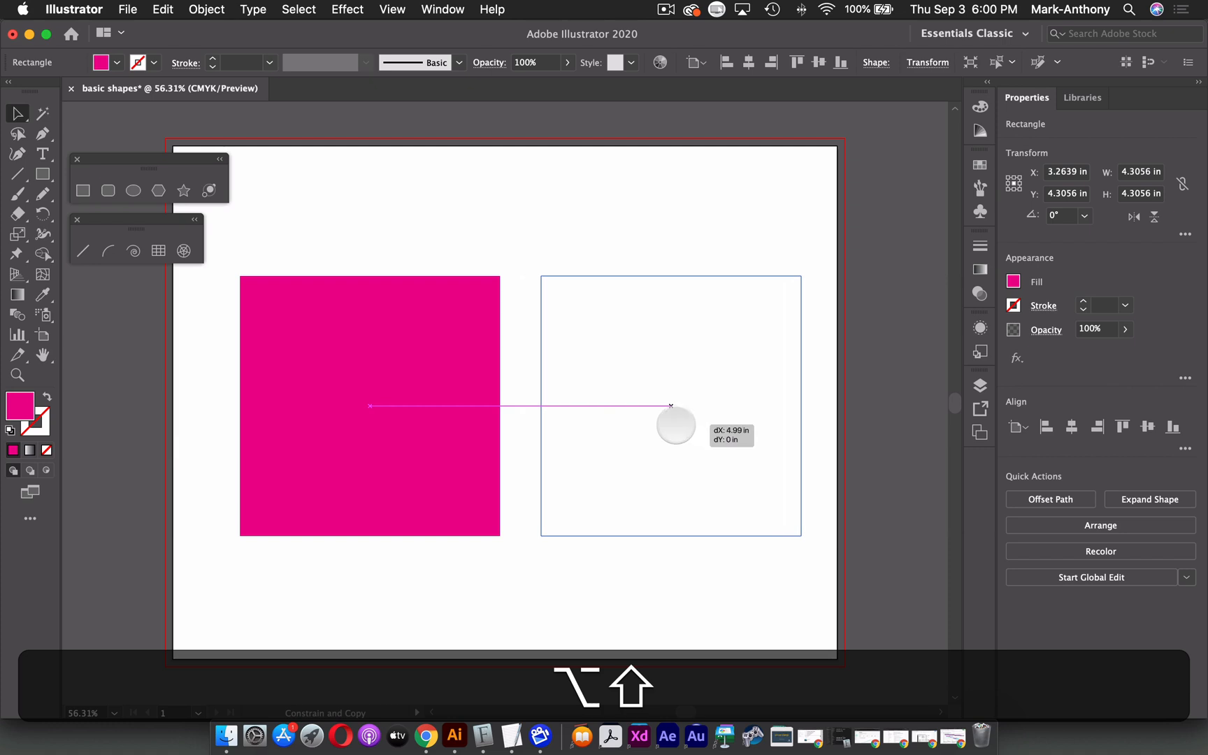
left_click_drag(676, 424, 676, 425)
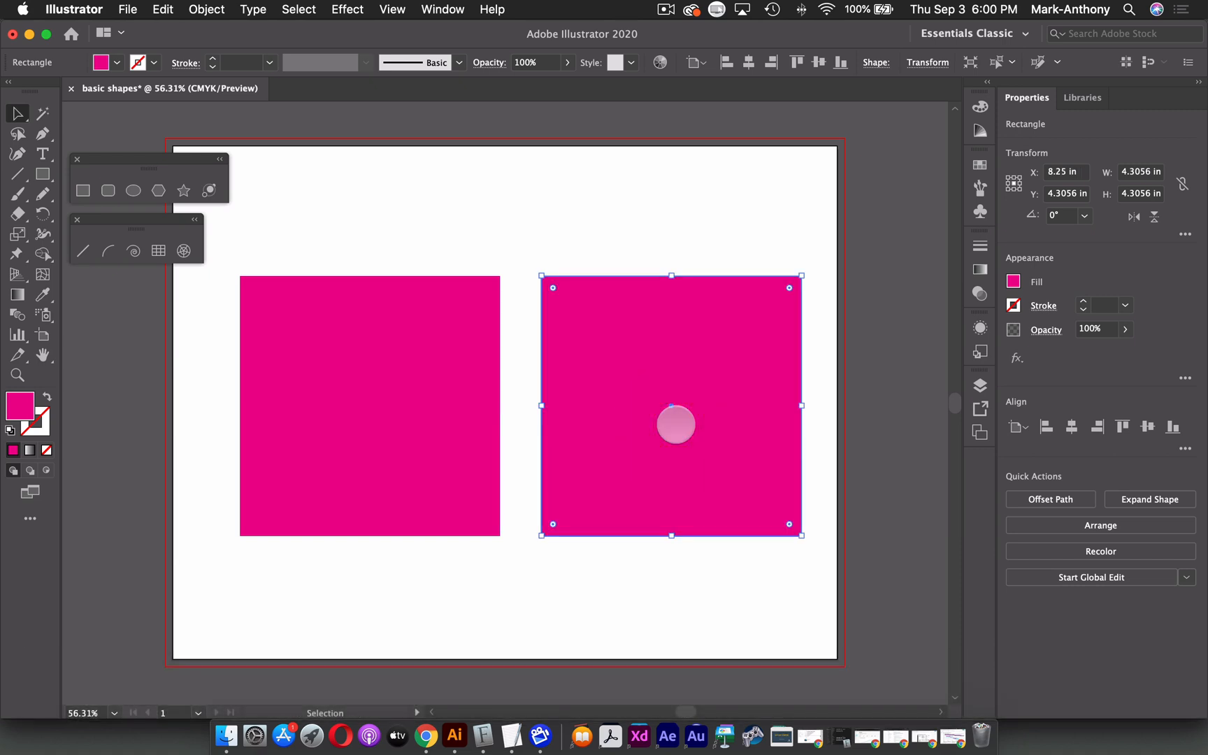
key("super+z")
Select the square and delete it.
left_click(345, 405)
key("BackSpace")
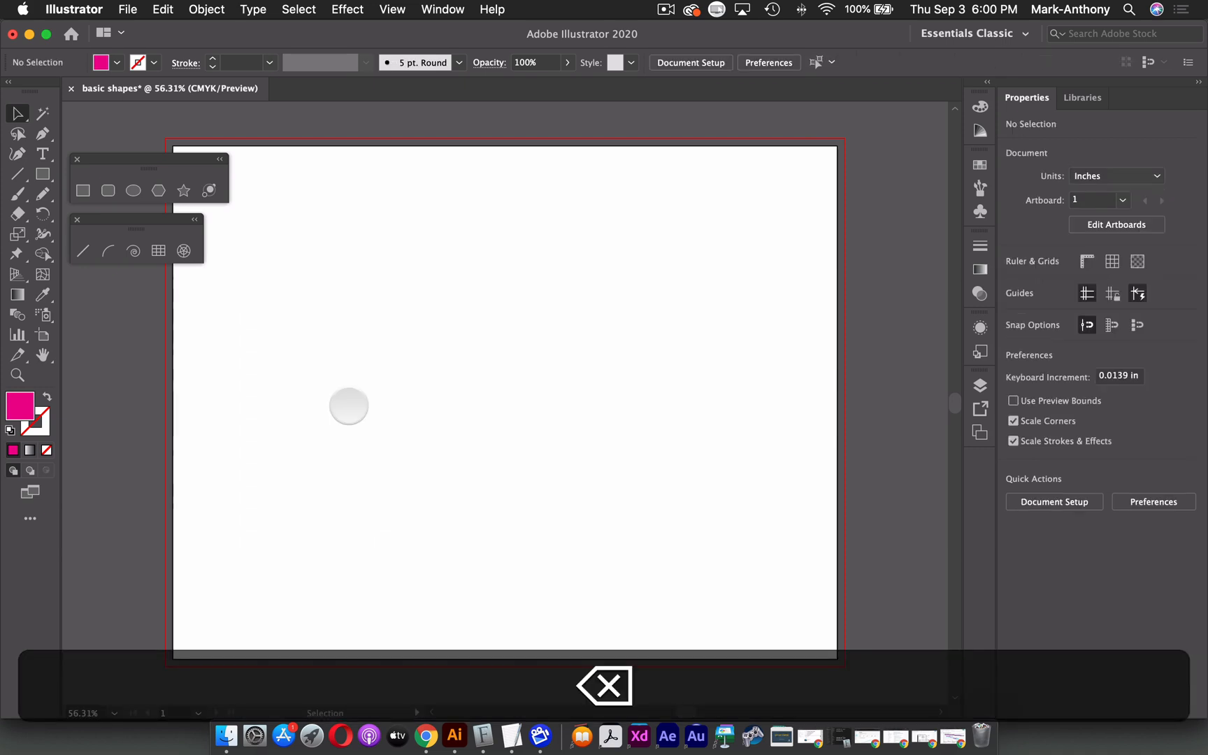
Draw a circle about 4.63 inches with the Ellipse tool and delete it.
left_click(133, 190)
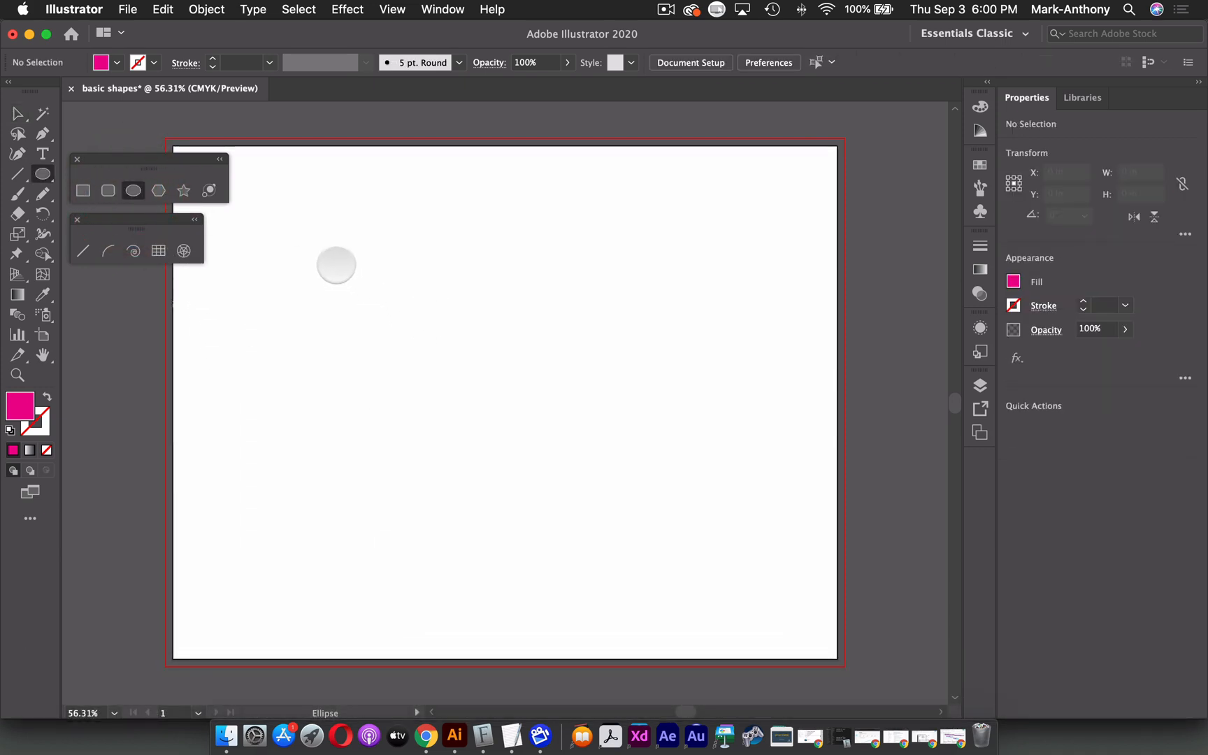
left_click_drag(336, 263, 616, 543)
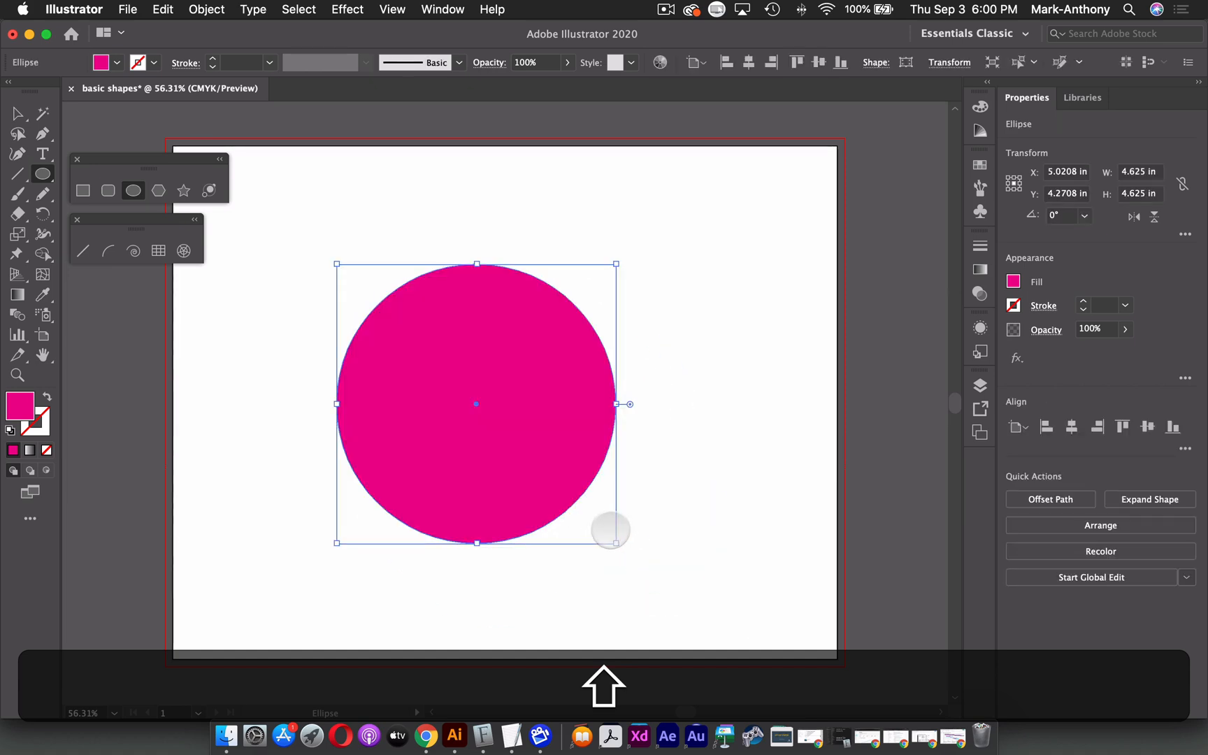
key("Delete")
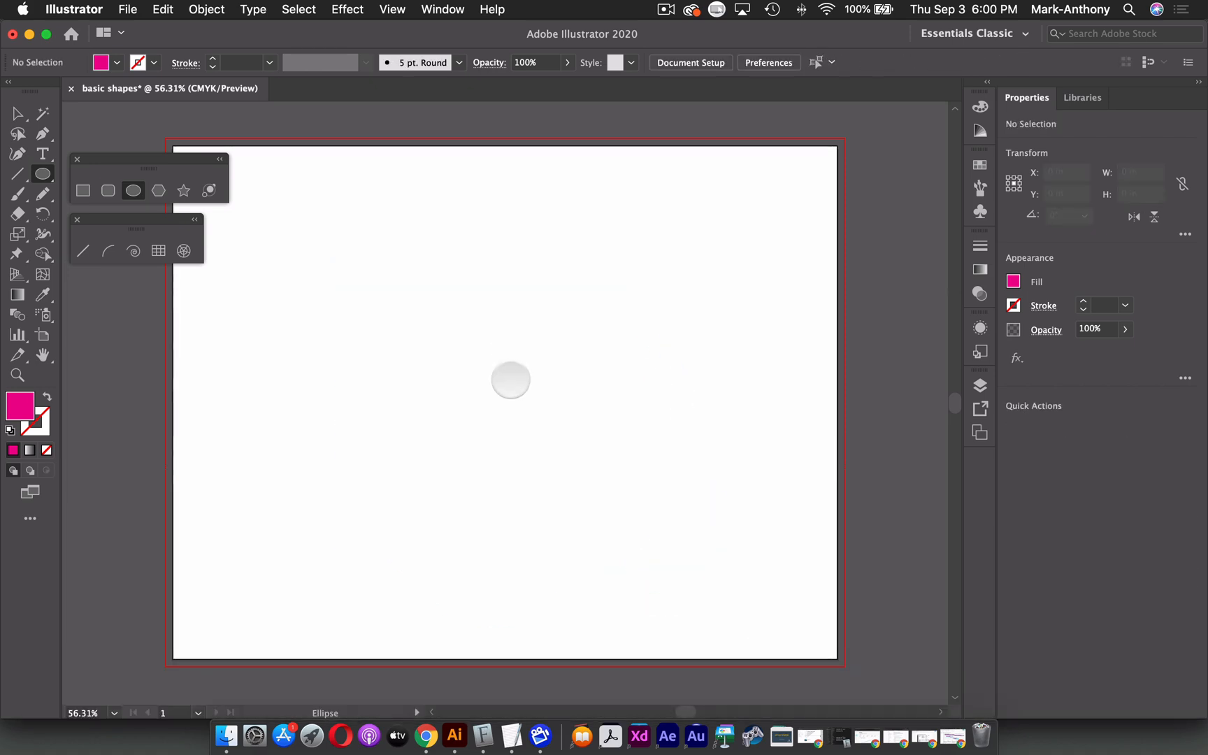
Draw a circle about 3.09 inches outward from its centre point and delete it.
key("alt")
key("shift")
left_click_drag(511, 379, 697, 566)
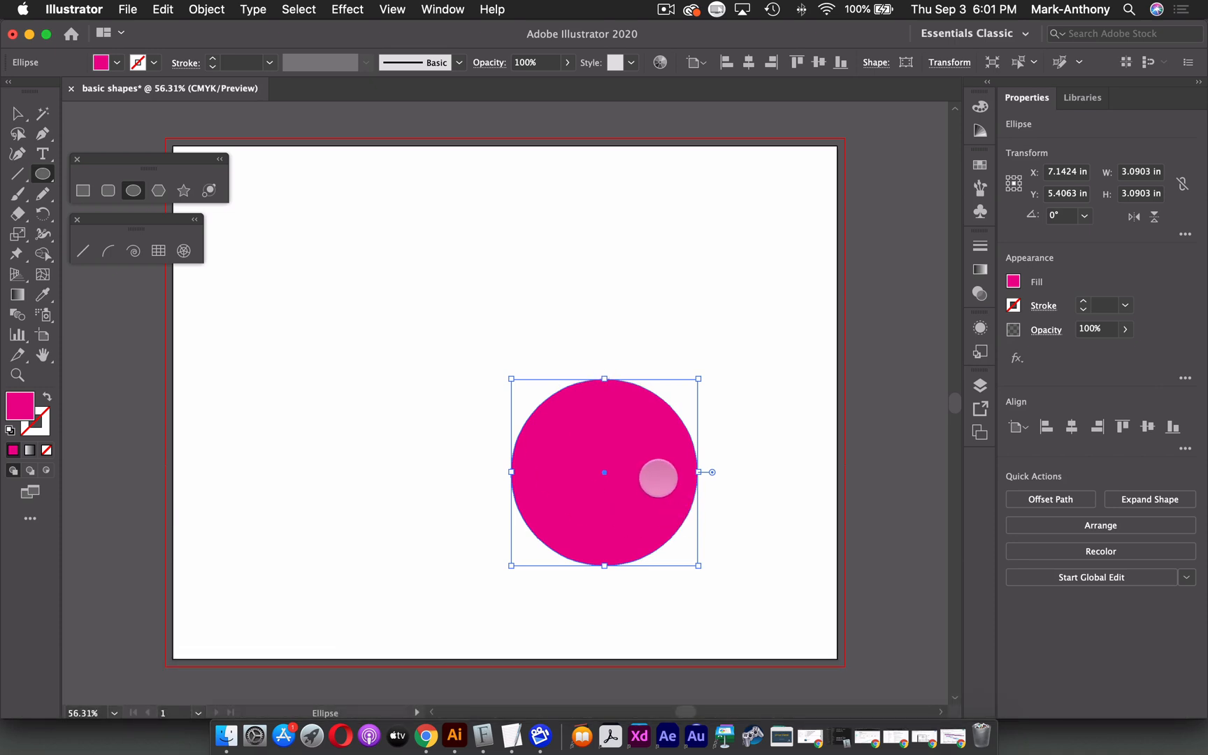
key("BackSpace")
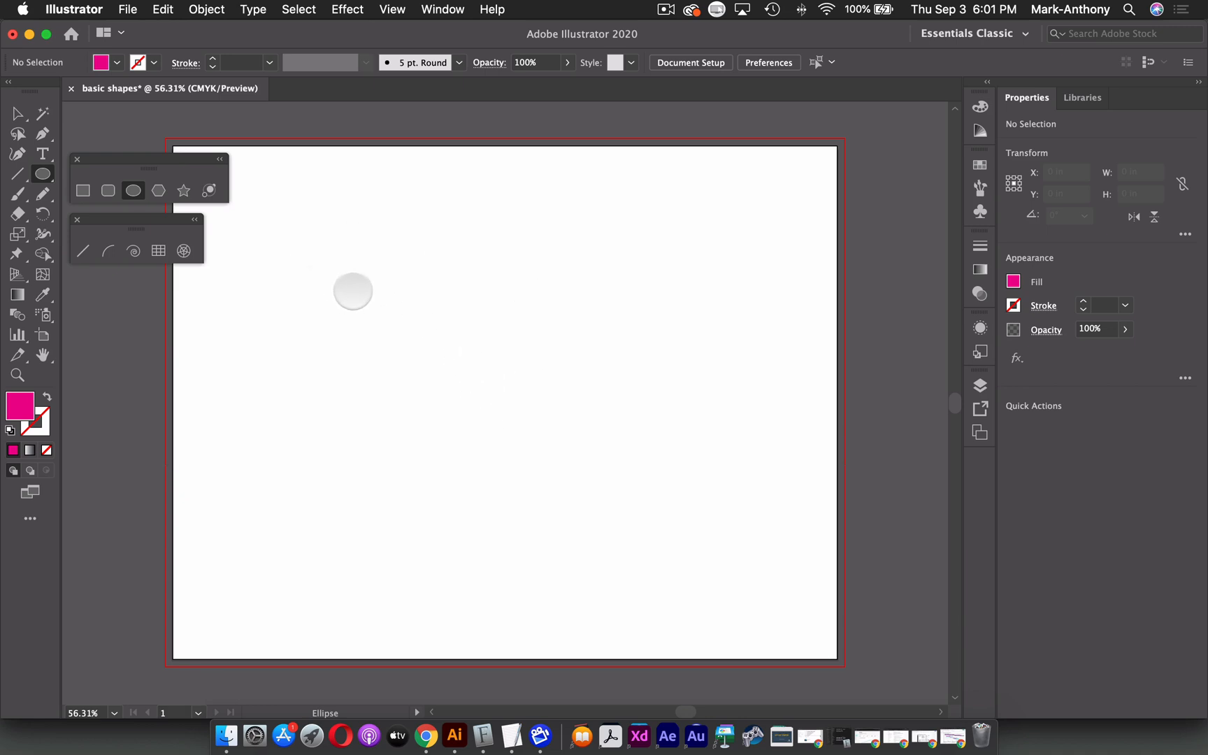
Draw a circle about 3.42 inches from its centre, repositioning it while drawing, and delete it.
key("alt")
key("shift")
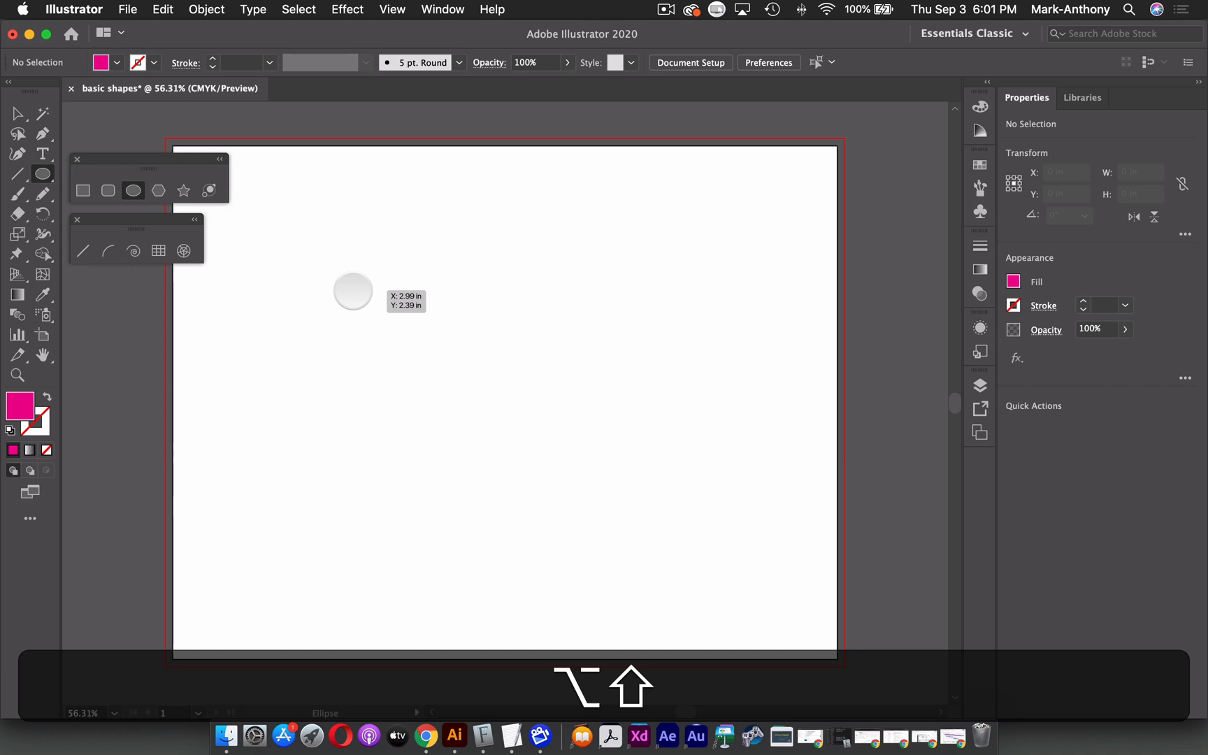
left_click_drag(353, 291, 456, 361)
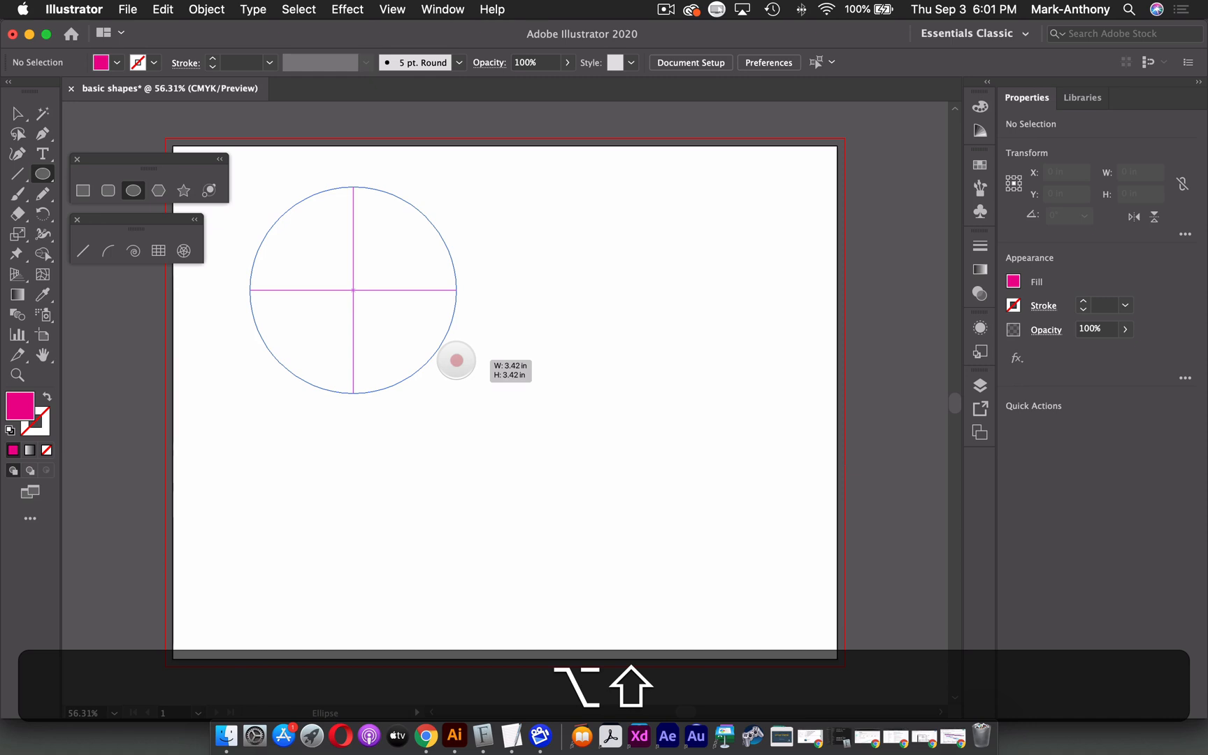
mouse_move(457, 360)
left_mouse_down()
mouse_move(637, 380)
mouse_move(614, 459)
mouse_move(663, 446)
mouse_move(596, 447)
mouse_move(598, 411)
mouse_move(620, 439)
mouse_move(562, 403)
mouse_move(712, 407)
mouse_move(512, 404)
mouse_move(530, 466)
mouse_move(736, 402)
mouse_move(690, 400)
mouse_move(596, 434)
mouse_move(631, 459)
mouse_move(601, 457)
left_mouse_up()
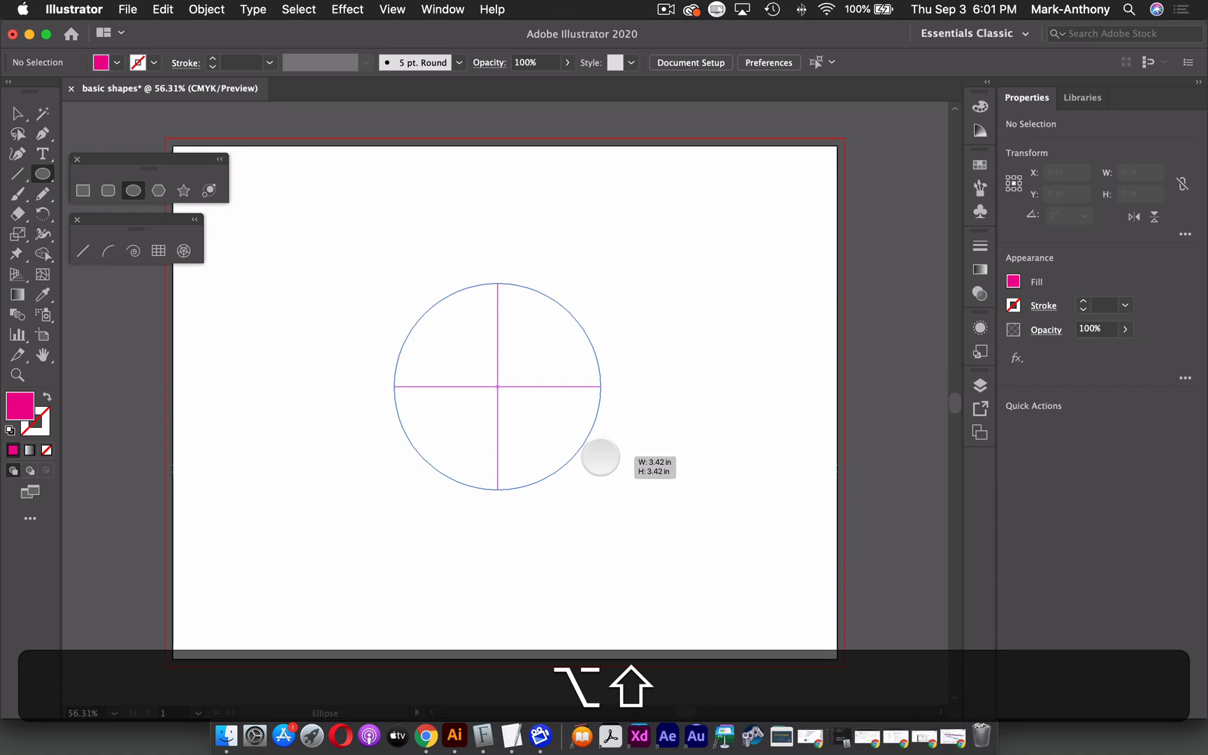
left_click_drag(600, 457, 601, 457)
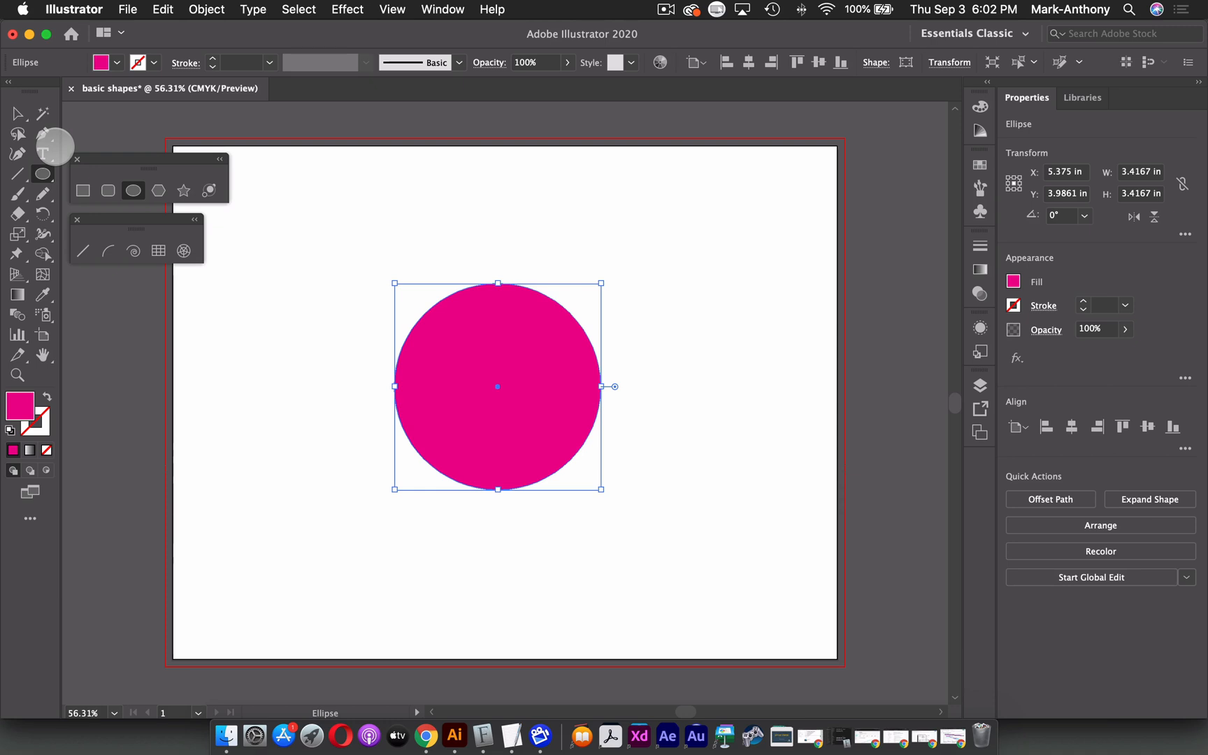
key("BackSpace")
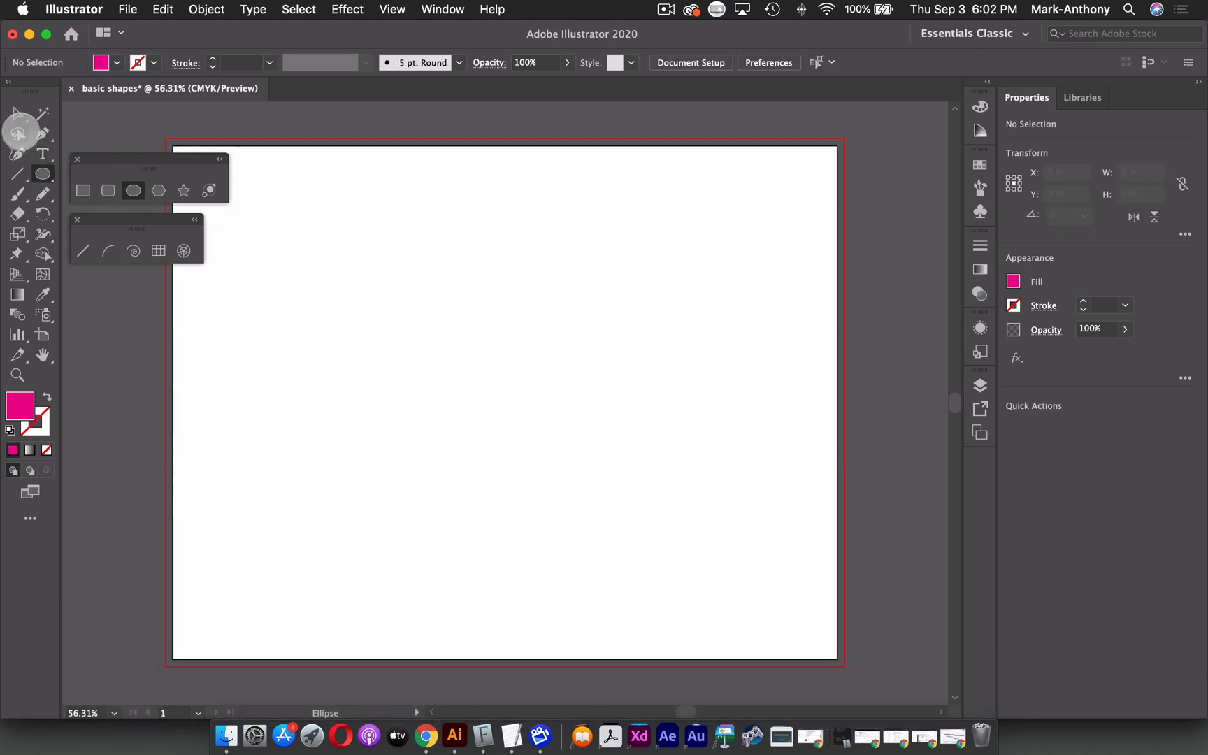
Draw a triangle about 4.82 by 4.17 inches with the Polygon tool by reducing its sides while drawing, then delete it.
left_click(18, 113)
left_click(158, 192)
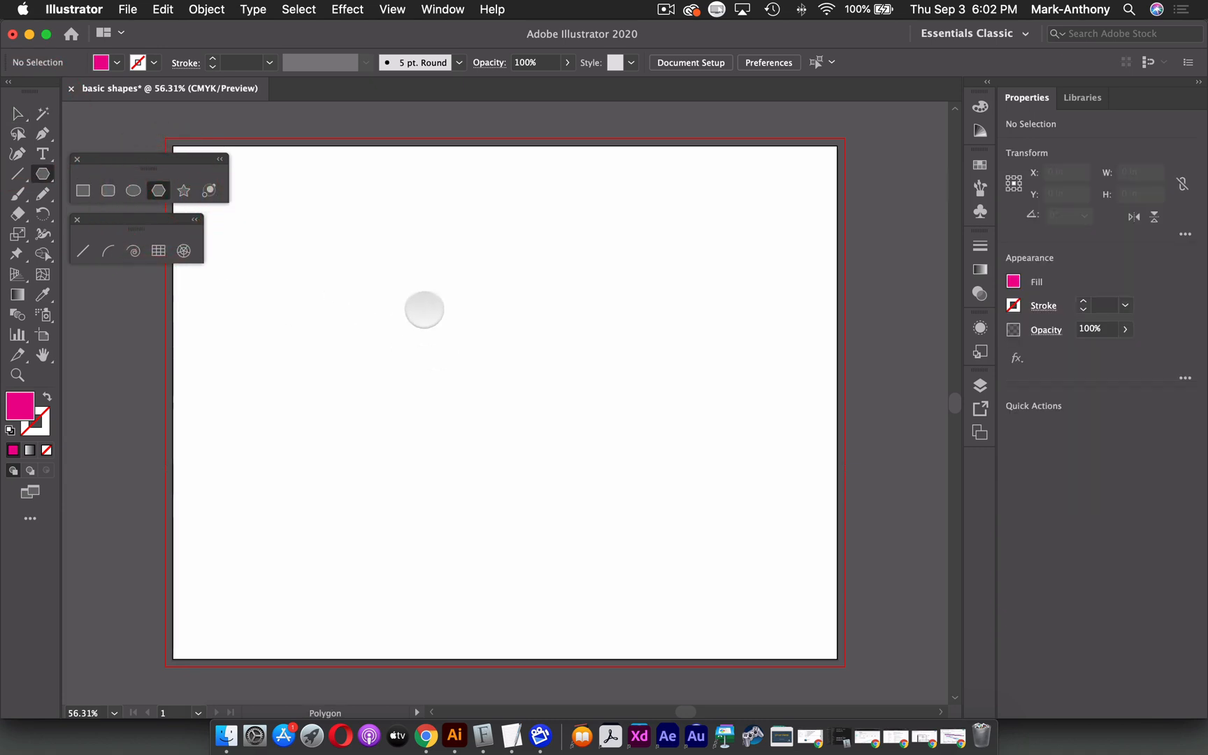
mouse_move(393, 302)
left_mouse_down()
mouse_move(576, 393)
mouse_move(469, 324)
mouse_move(569, 397)
mouse_move(642, 424)
mouse_move(566, 367)
mouse_move(642, 434)
mouse_move(548, 363)
mouse_move(598, 424)
mouse_move(515, 356)
mouse_move(561, 434)
mouse_move(480, 397)
mouse_move(604, 451)
mouse_move(594, 439)
mouse_move(613, 440)
mouse_move(512, 442)
mouse_move(650, 471)
mouse_move(529, 430)
mouse_move(637, 466)
left_mouse_up()
key("Up")
key("Up")
key("Up")
key("Up")
key("Up")
key("Up")
key("Up")
key("Down")
key("Down")
key("Down")
key("Down")
key("Down")
key("Down")
key("Down")
key("Down")
key("Down")
key("Down")
key("shift")
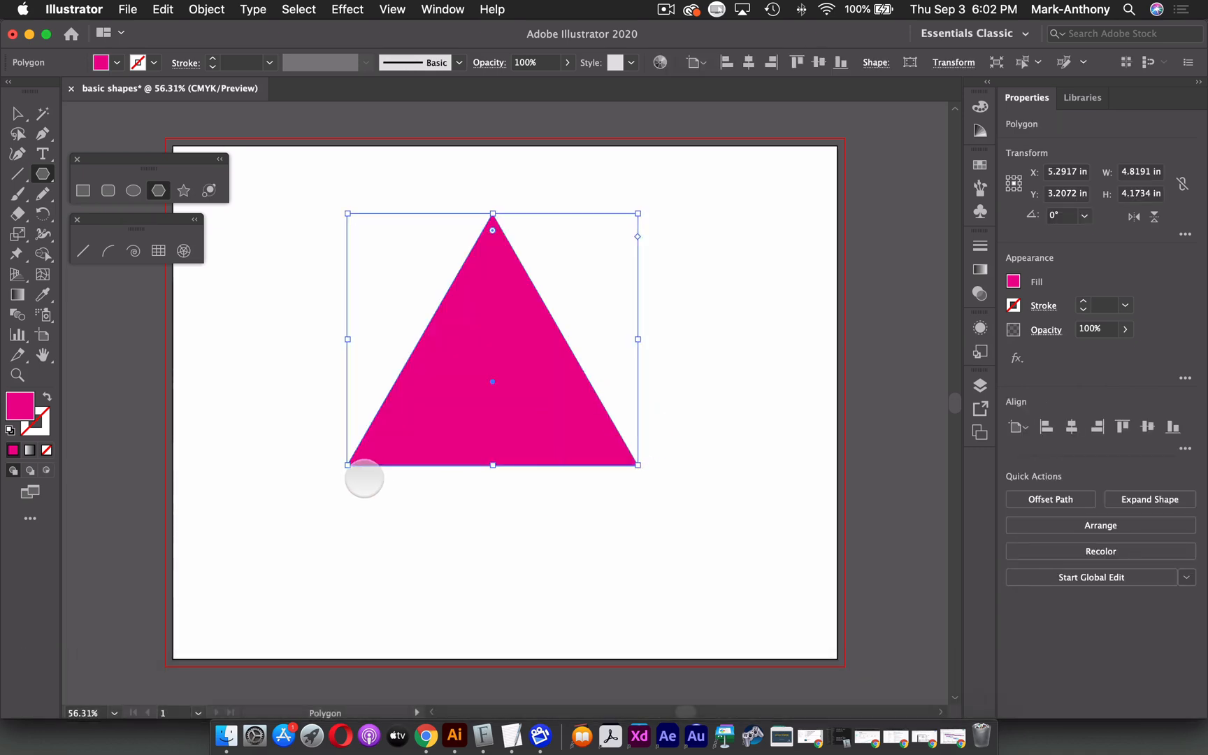
key("BackSpace")
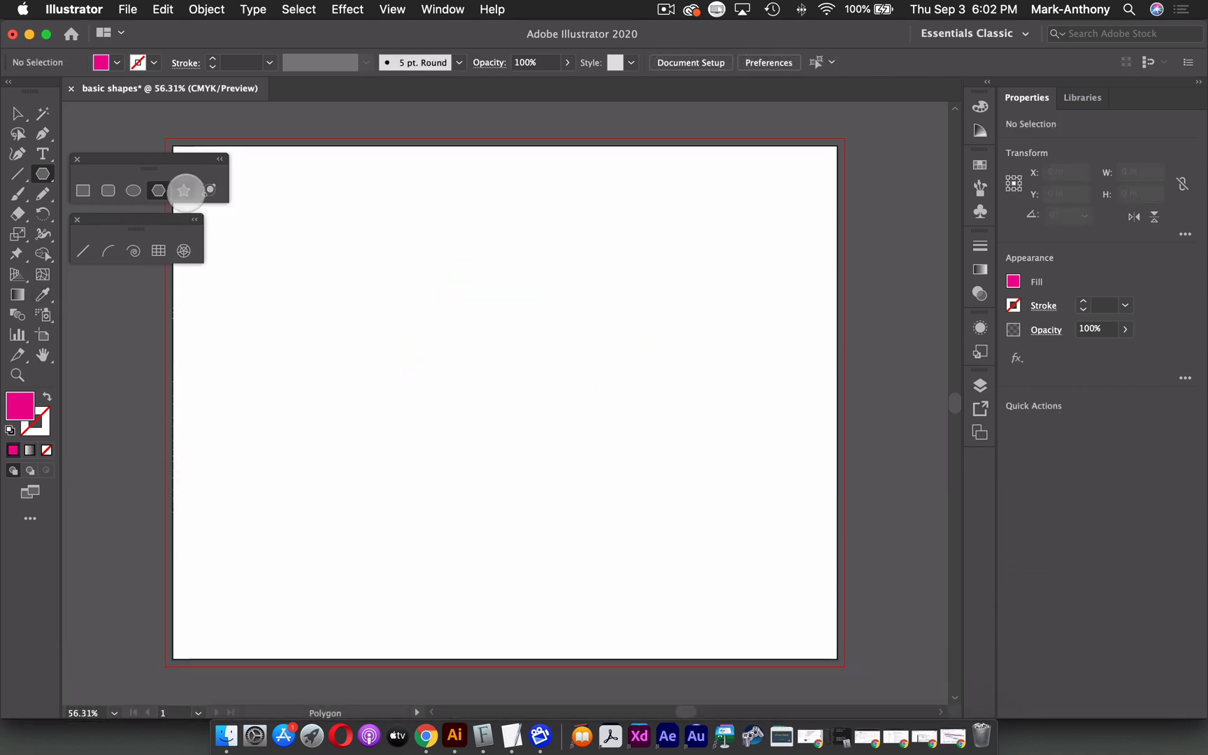
Try to draw a star with the Star tool, changing its number of points while drawing.
left_click(183, 190)
mouse_move(470, 311)
left_mouse_down()
mouse_move(623, 406)
mouse_move(598, 380)
mouse_move(636, 470)
mouse_move(609, 453)
mouse_move(601, 477)
mouse_move(623, 491)
mouse_move(580, 496)
mouse_move(531, 429)
mouse_move(520, 547)
mouse_move(494, 558)
left_mouse_up()
key("Up")
key("Up")
key("Up")
key("Up")
key("Up")
key("Up")
key("Up")
key("Down")
key("Down")
key("Down")
key("Down")
key("Down")
key("Down")
key("Down")
key("Down")
key("Down")
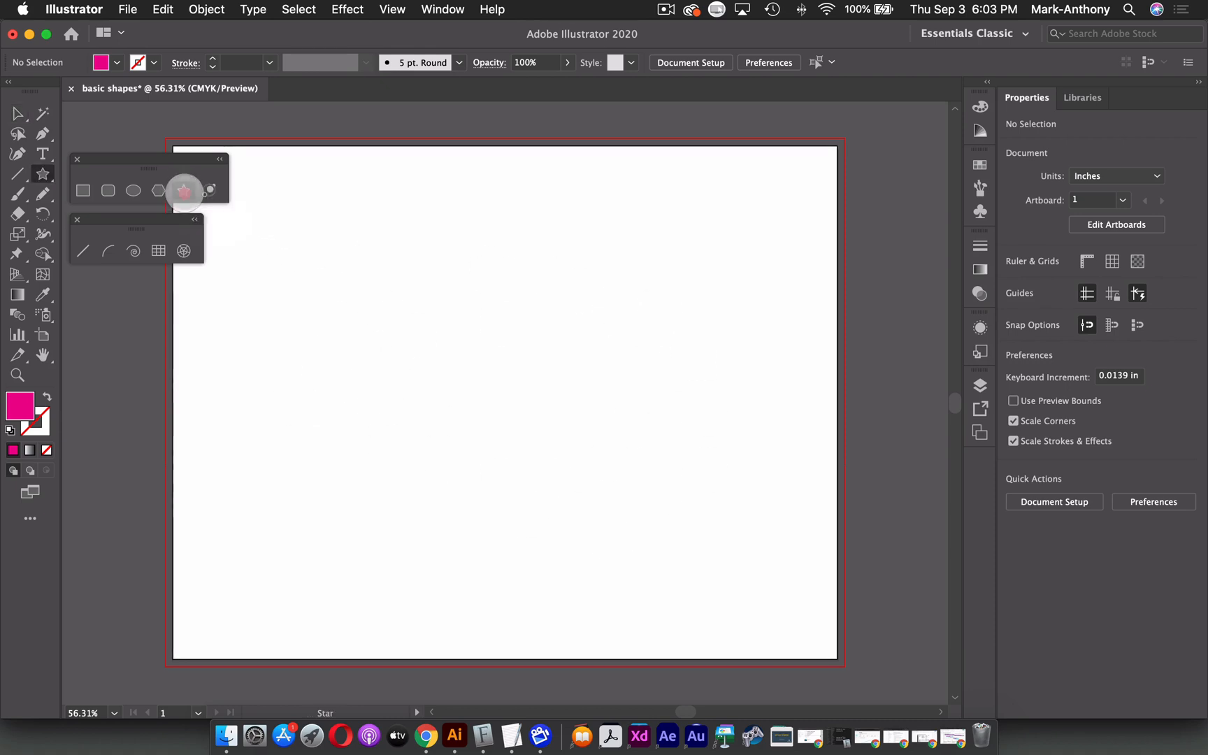
left_click(184, 190)
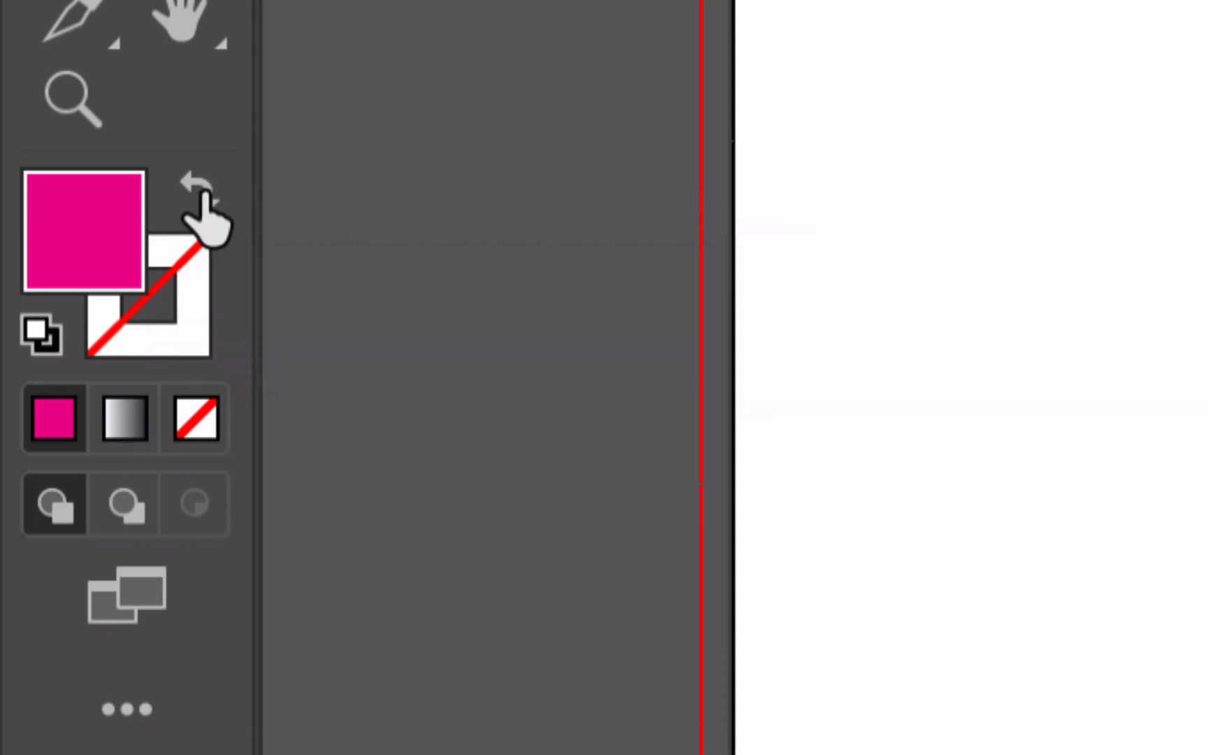
Swap the fill and stroke colours so the stroke is magenta, and set the stroke weight to 0.25 pt.
left_click(203, 209, "shift")
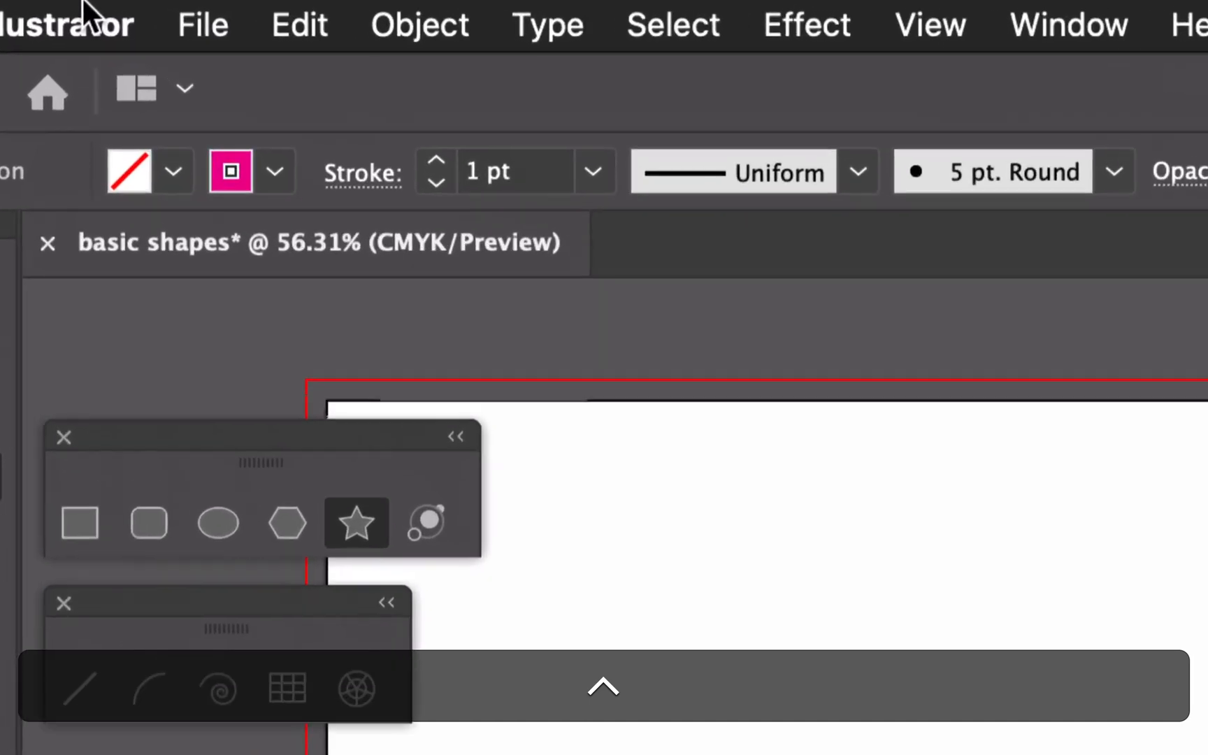
left_click(614, 179)
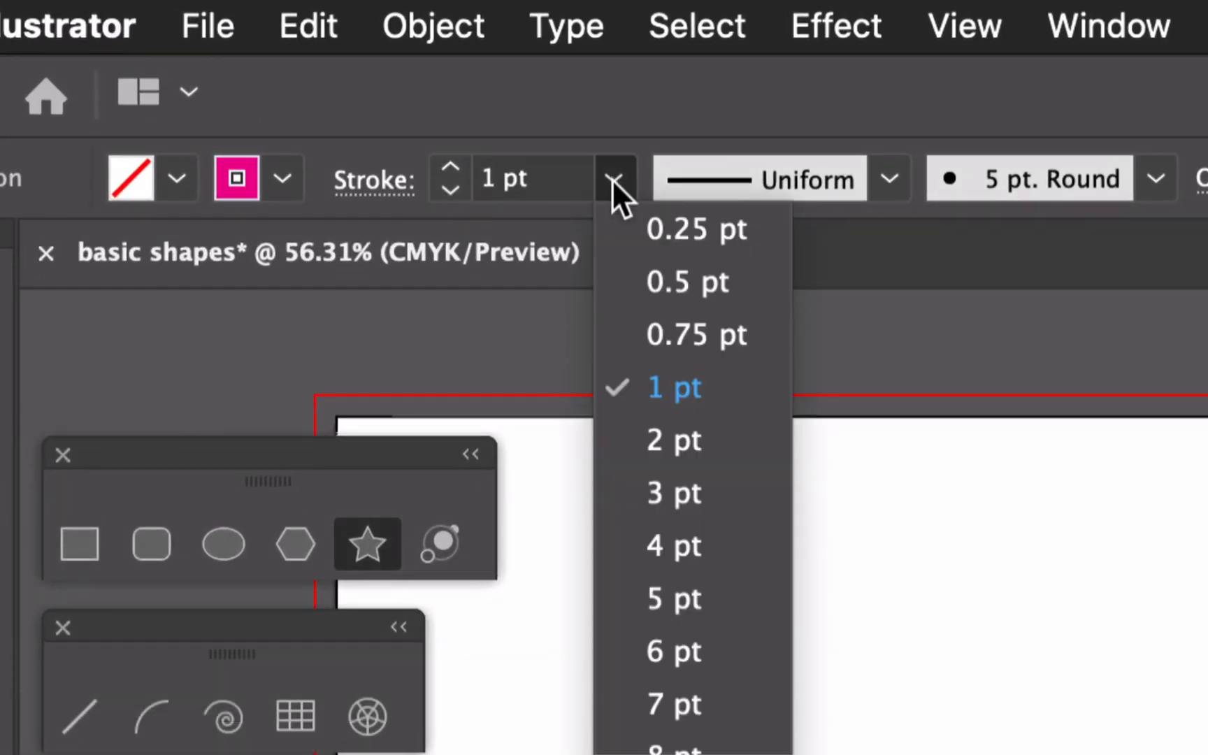
left_click(695, 229)
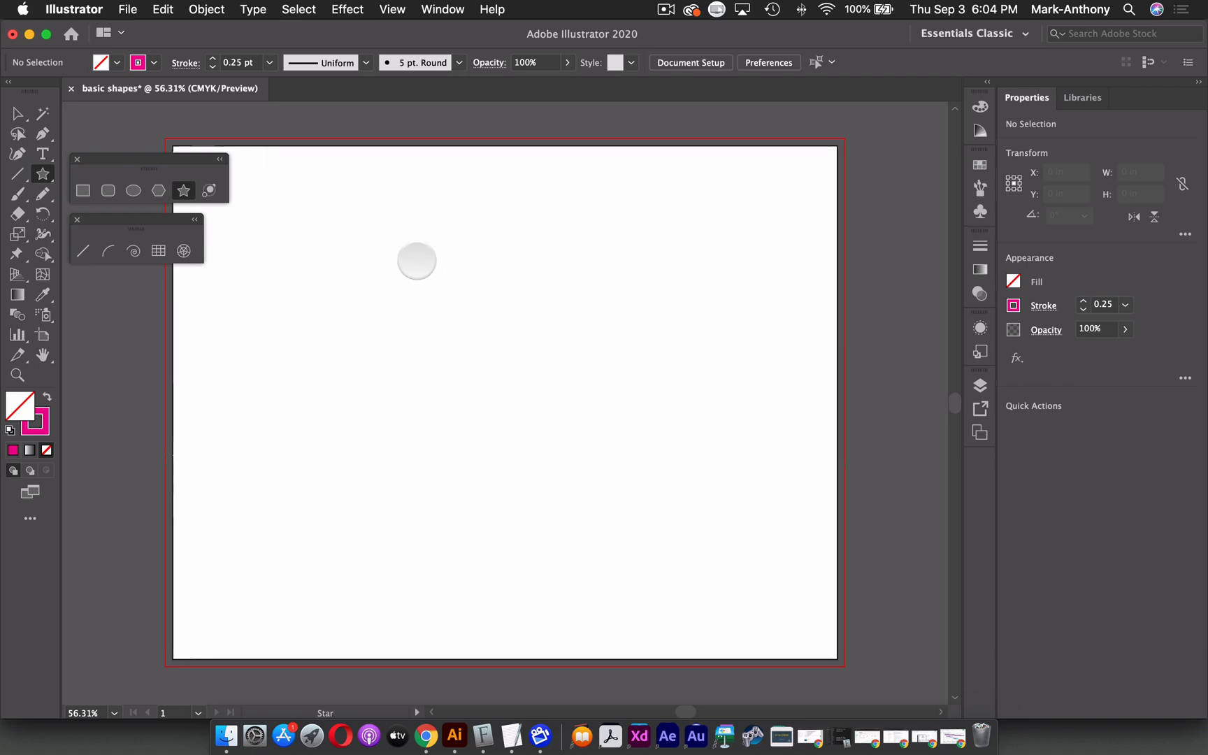
Draw a swirling trail of repeated star outlines with the Star tool, then select and delete it.
mouse_move(416, 260)
left_mouse_down()
mouse_move(453, 342)
mouse_move(417, 419)
mouse_move(370, 443)
mouse_move(237, 437)
mouse_move(184, 412)
mouse_move(159, 378)
mouse_move(133, 288)
left_mouse_up()
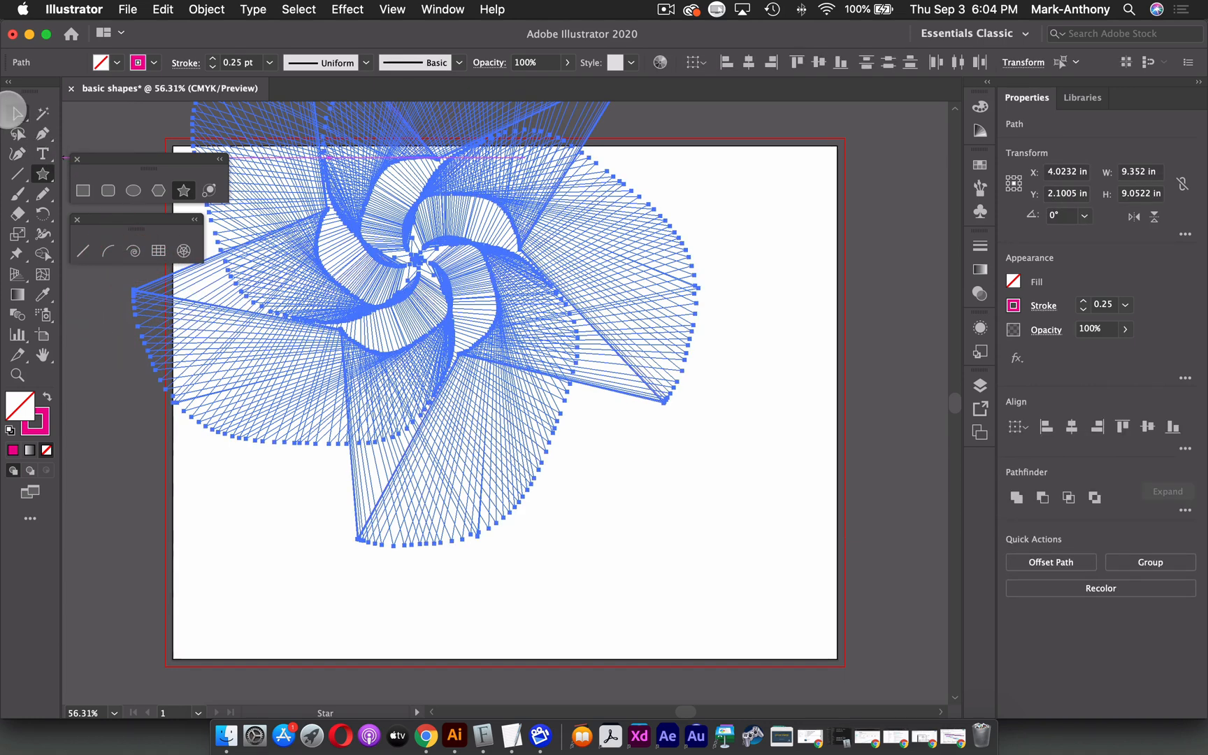
left_click(17, 113)
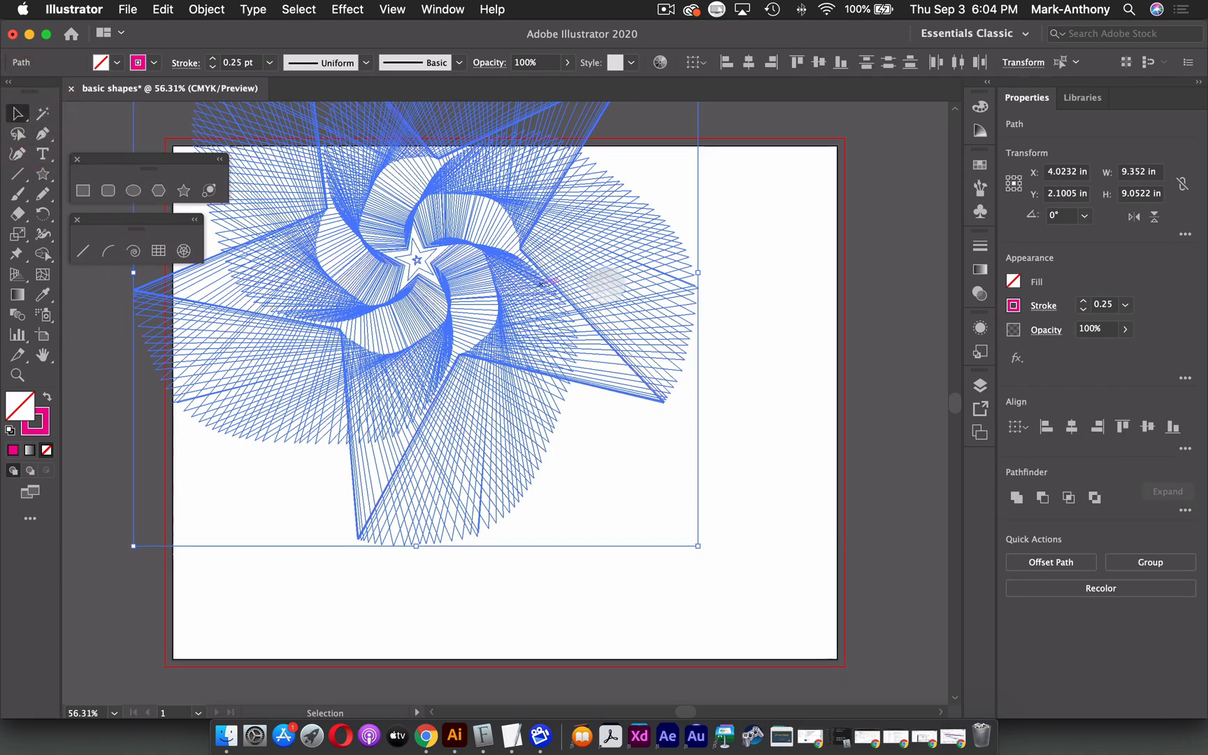
left_click(742, 265)
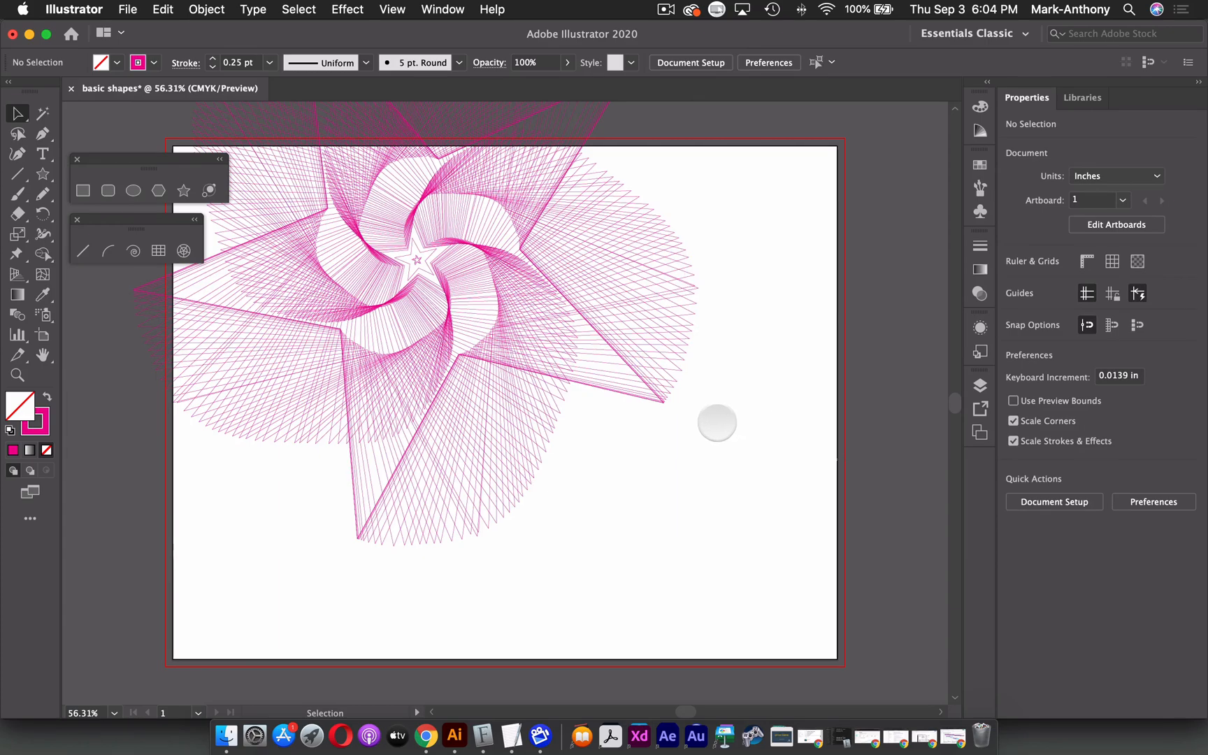
left_click_drag(786, 483, 75, 140)
left_click_drag(632, 209, 709, 324)
left_click(884, 263)
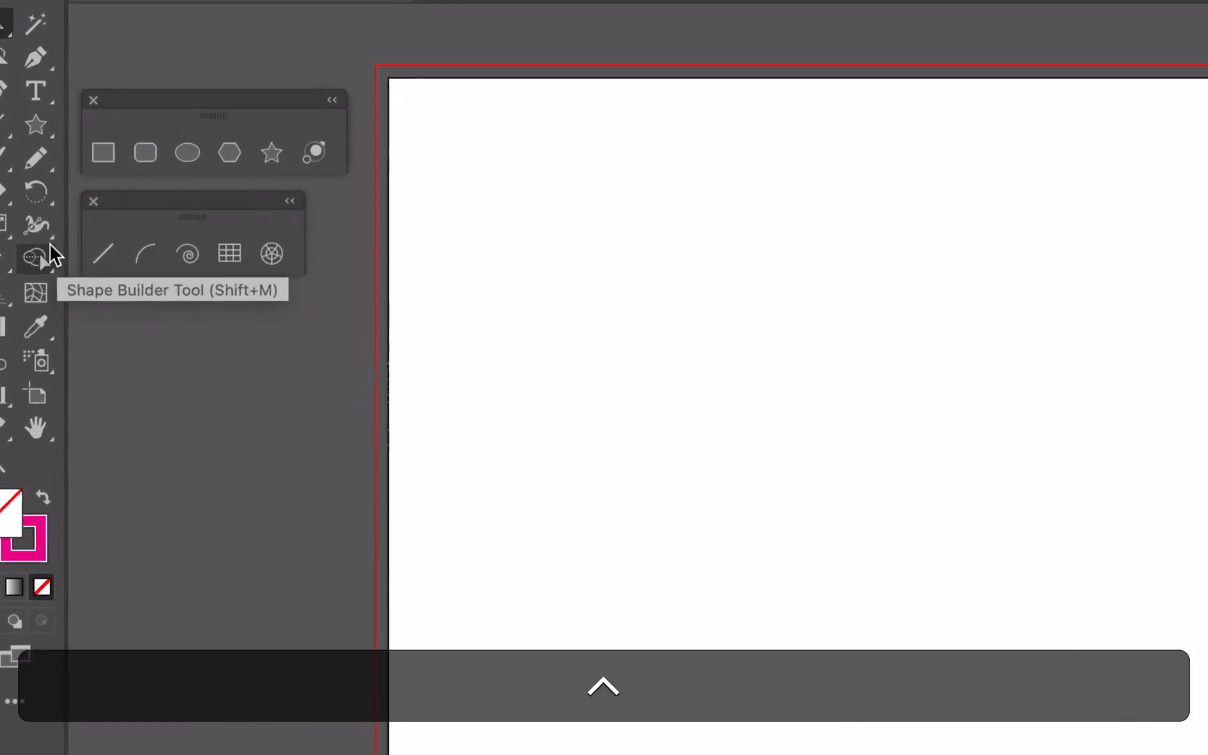
Draw a horizontal line with the Line Segment tool, constraining its angle, then undo it.
left_click(189, 260)
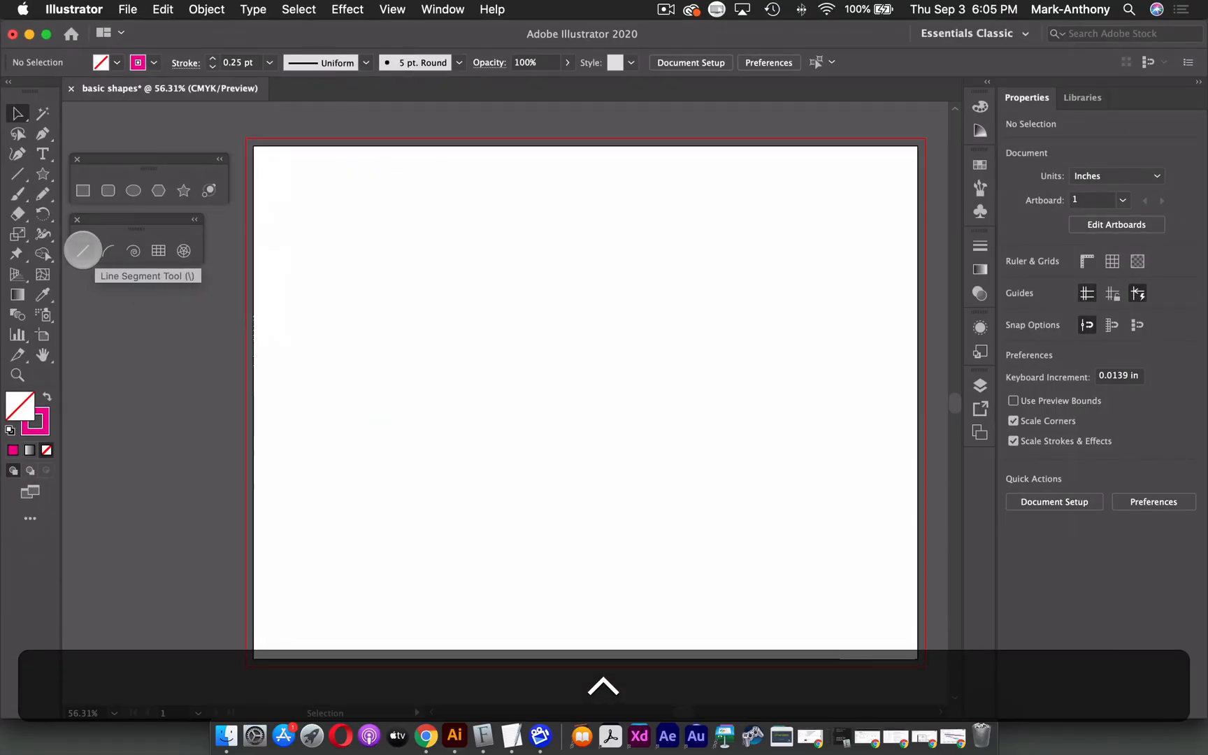
left_click(113, 257)
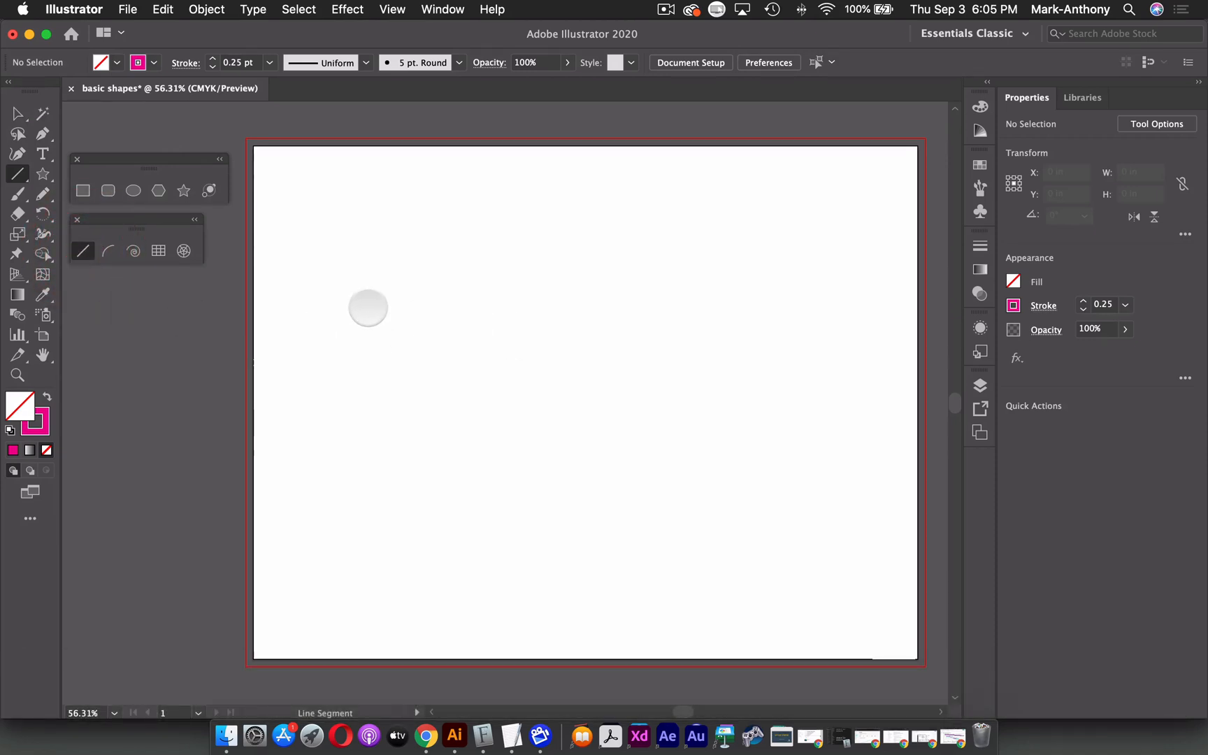
left_click_drag(368, 308, 760, 422)
key("shift")
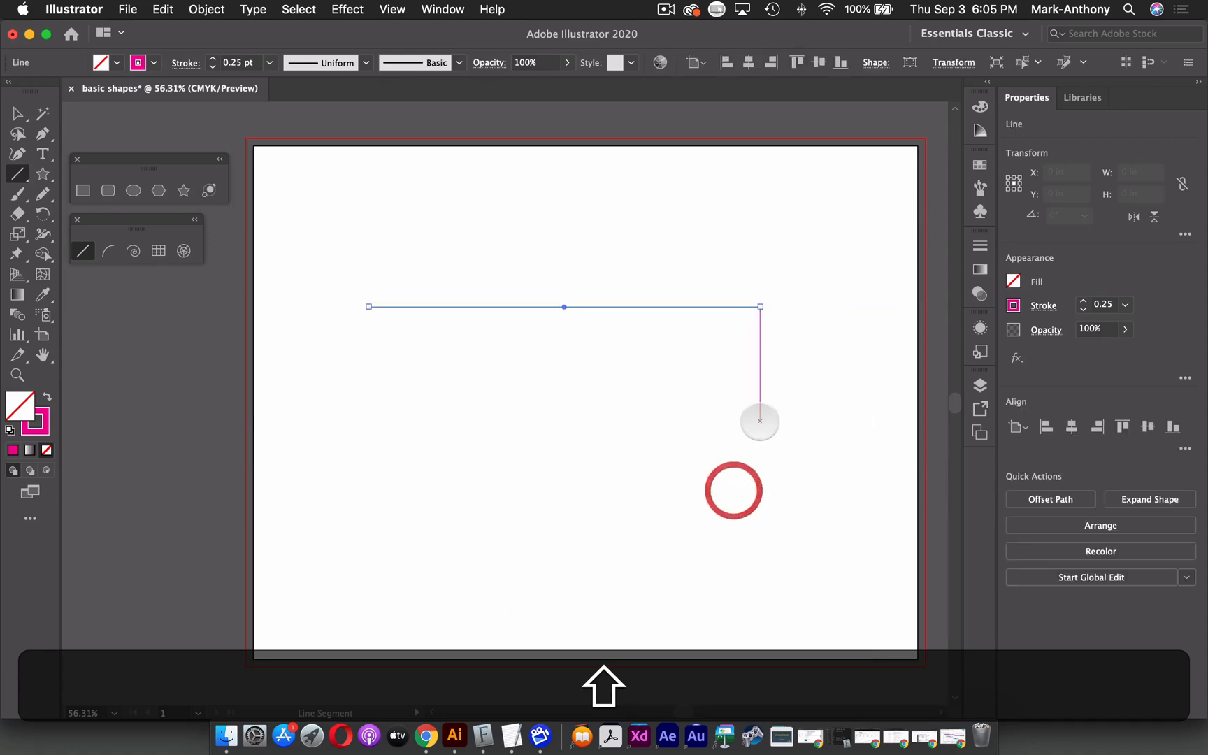
key("super+z")
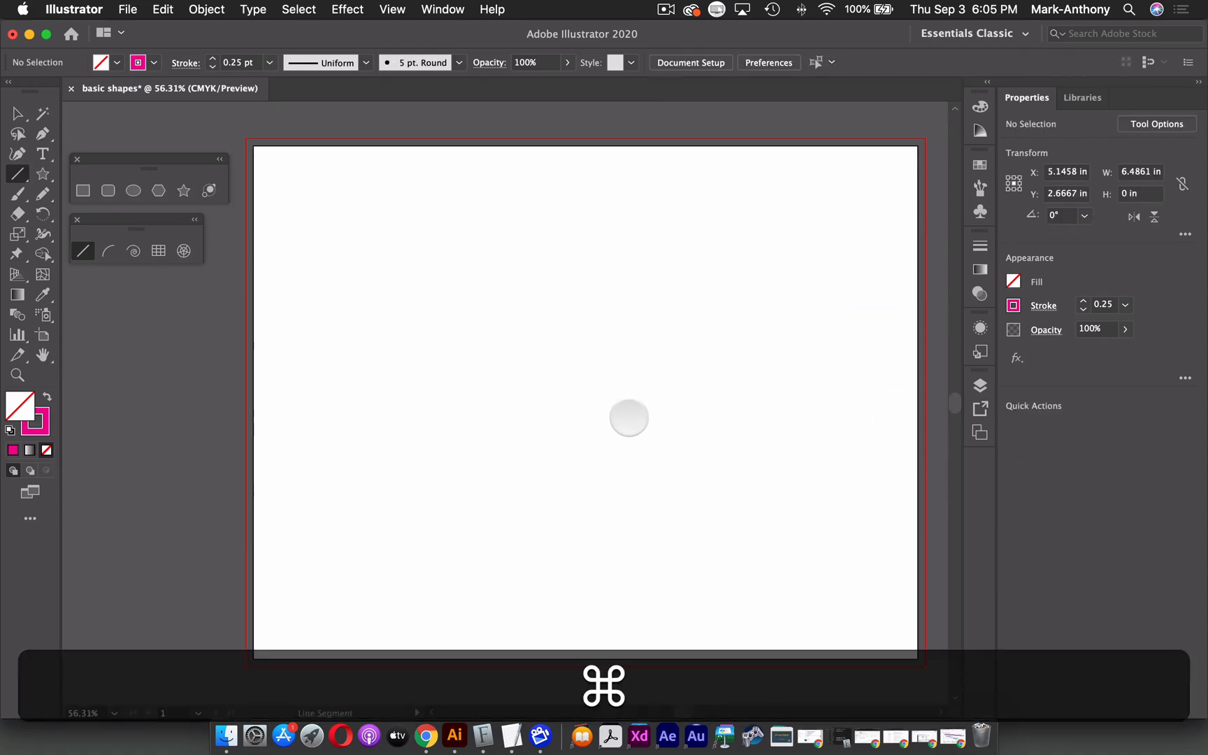
Draw an arc with the Arc tool, adjusting its curvature and flipping it while drawing, then delete it.
left_click(107, 250)
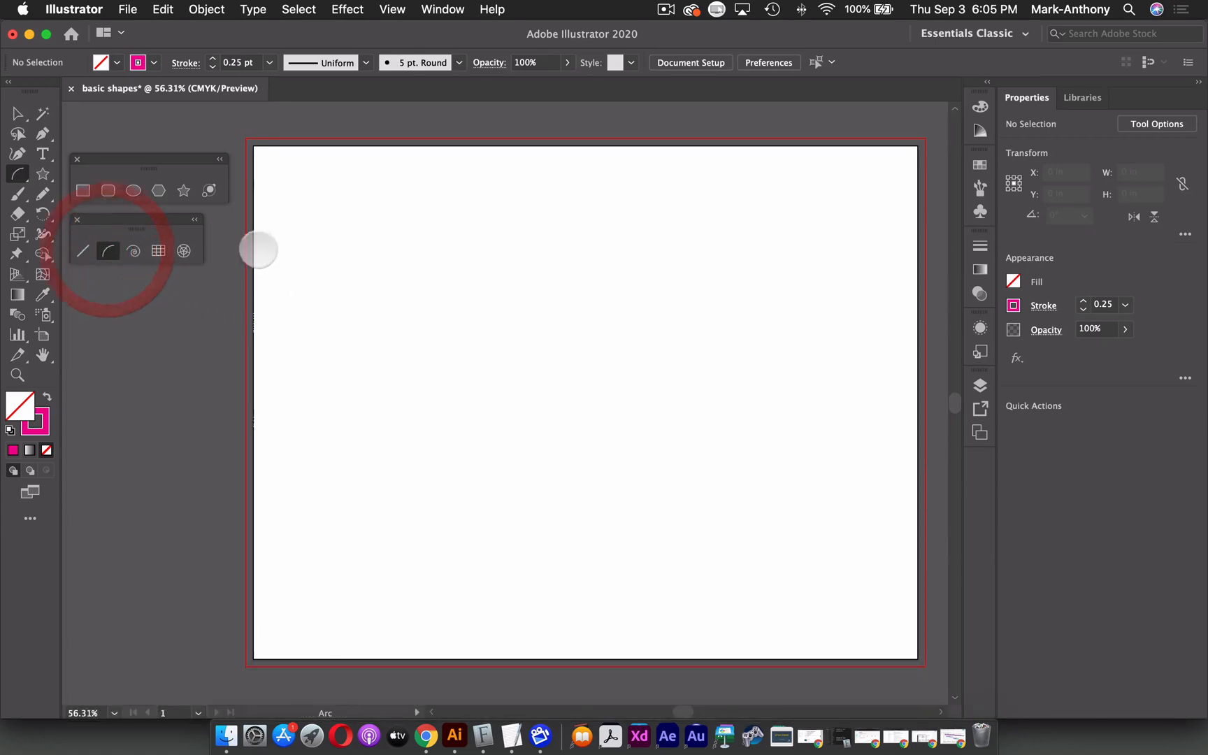
left_click_drag(673, 249, 521, 451)
key("Up")
key("Down")
key("Down")
key("Up")
key("f")
key("f")
key("f")
key("f")
key("Delete")
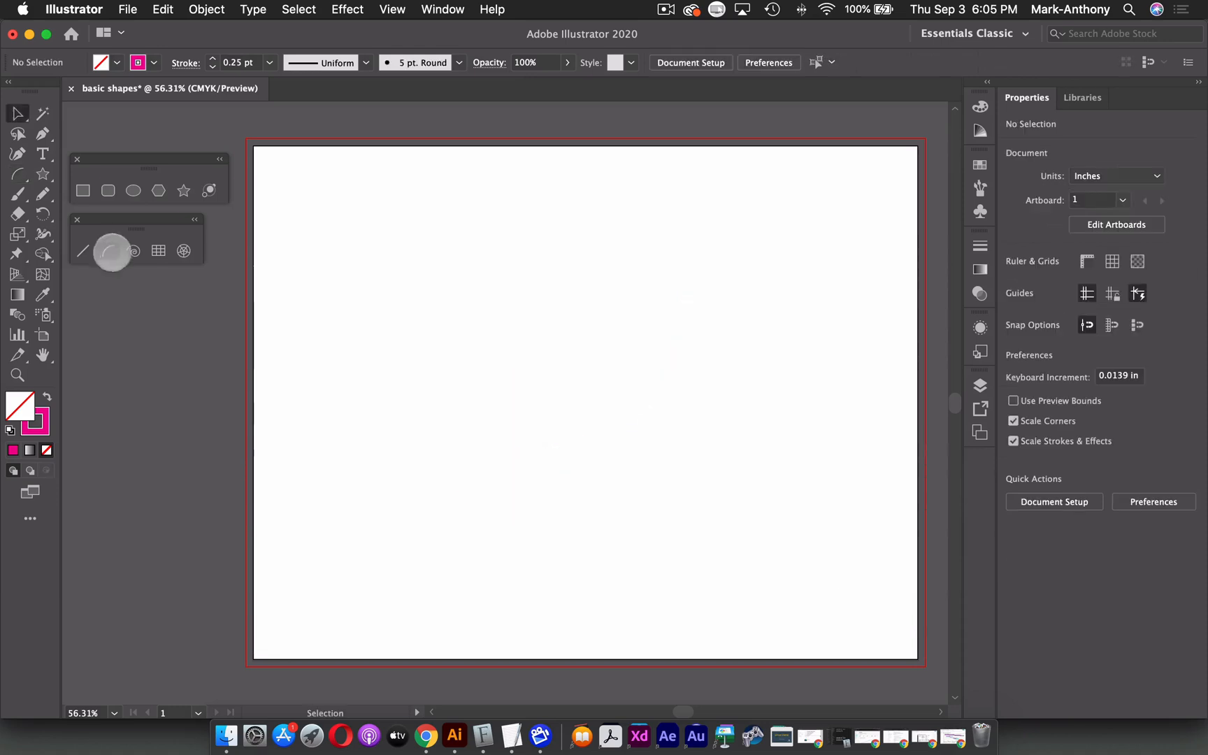
Draw a spiral about 3.34 by 2.95 inches with the Spiral tool, reducing its segments while drawing.
left_click(133, 251)
left_click_drag(500, 308, 621, 362)
key("Down")
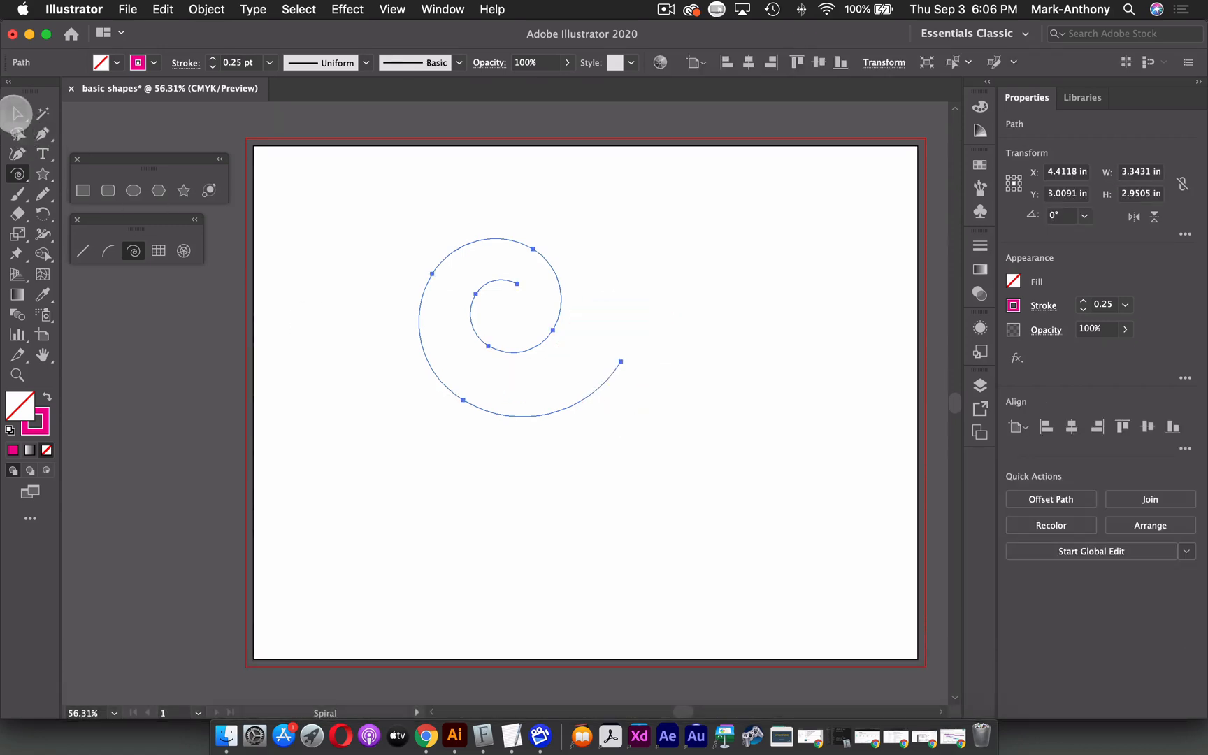
left_click(17, 114)
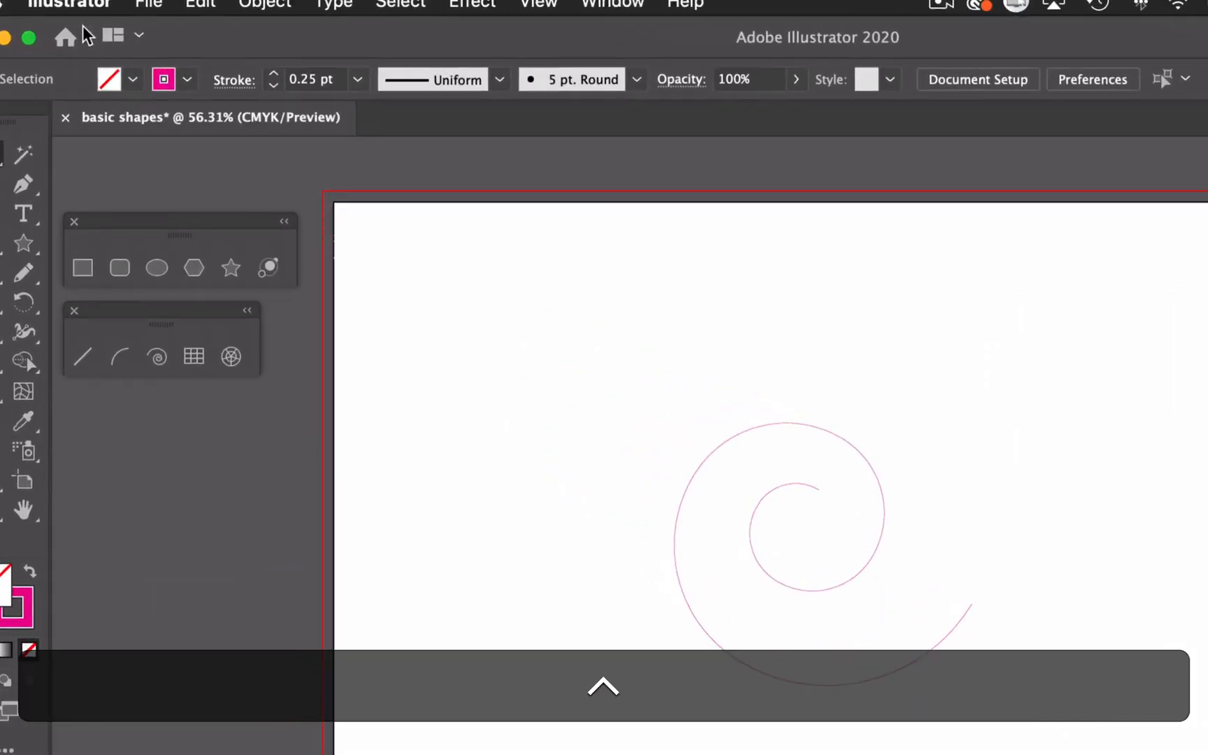
Select the spiral and set its stroke weight to 4 pt.
left_click(417, 92)
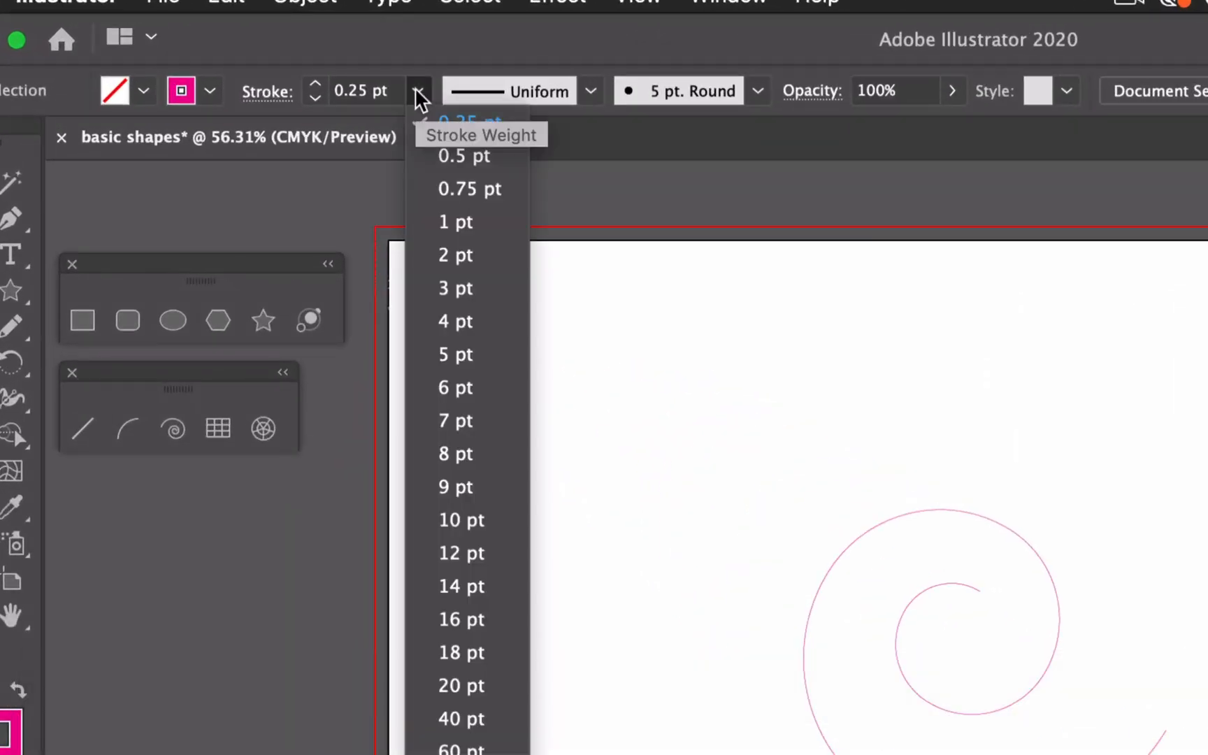
left_click(887, 519)
left_click(893, 516)
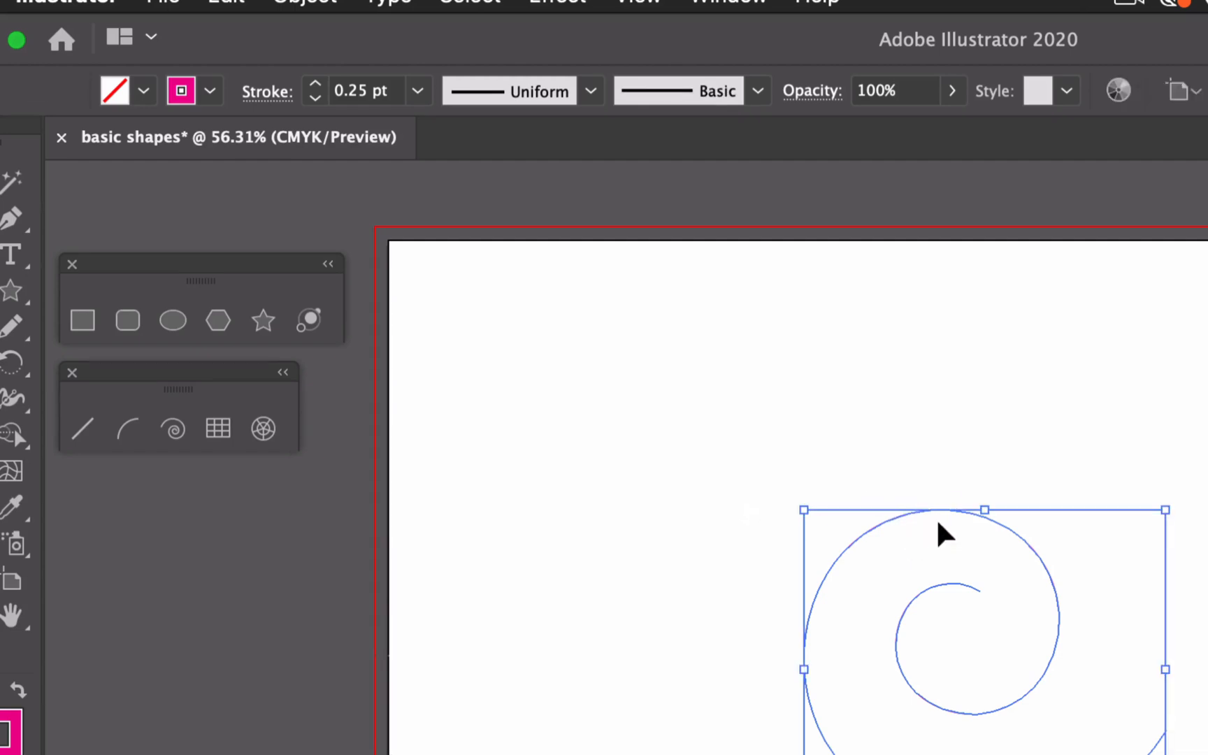
left_click(418, 91)
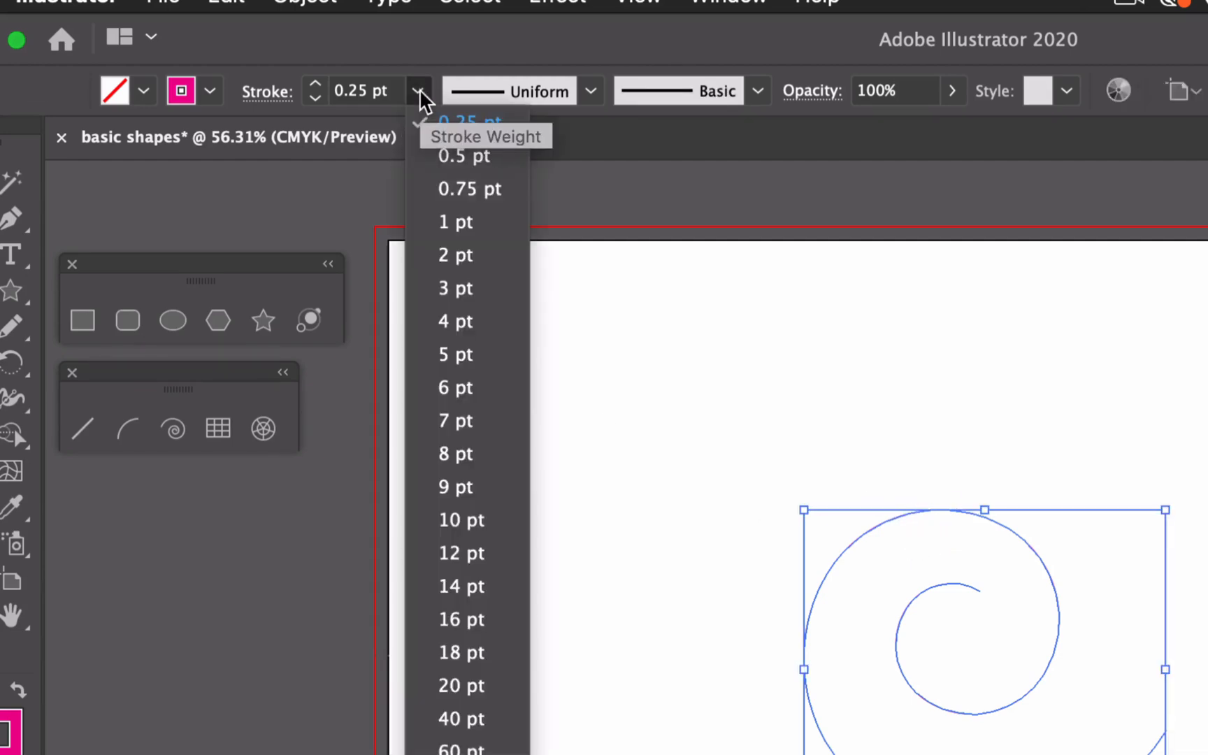
left_click(464, 323)
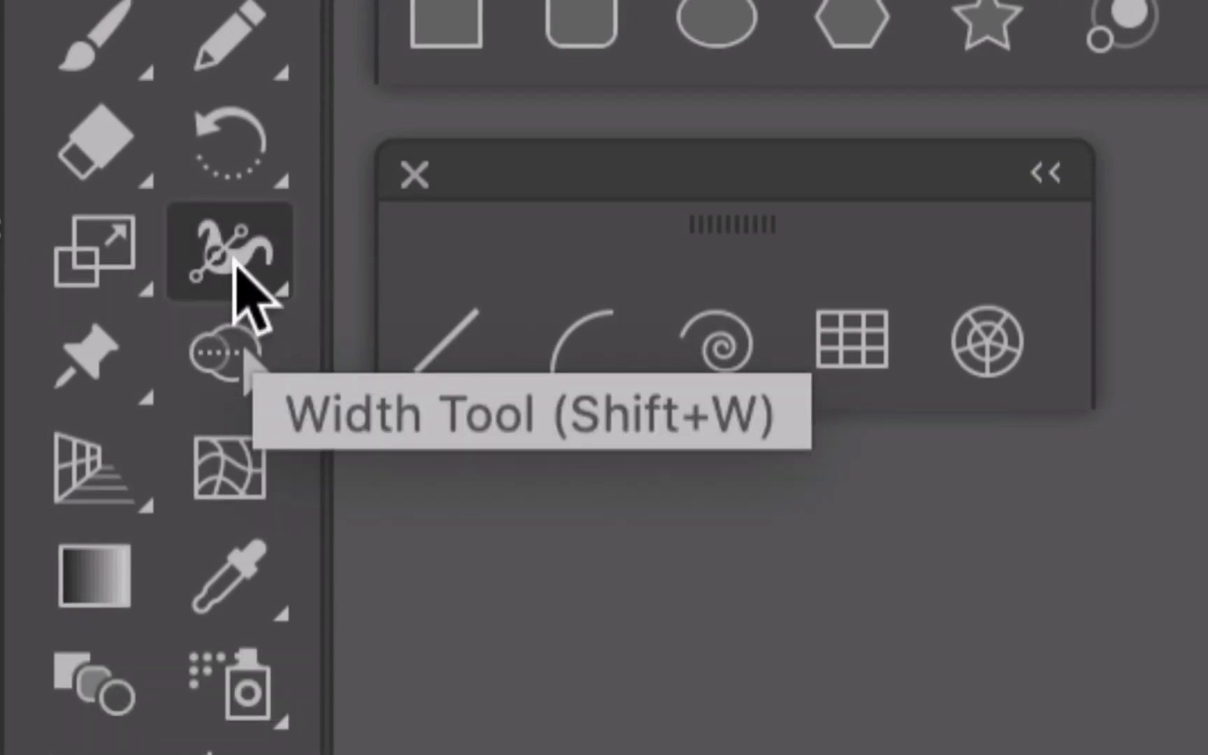
Widen the spiral's stroke on its outer left curve with the Width tool to about 0.48 in, extending one side further, and deselect it.
left_click(233, 260)
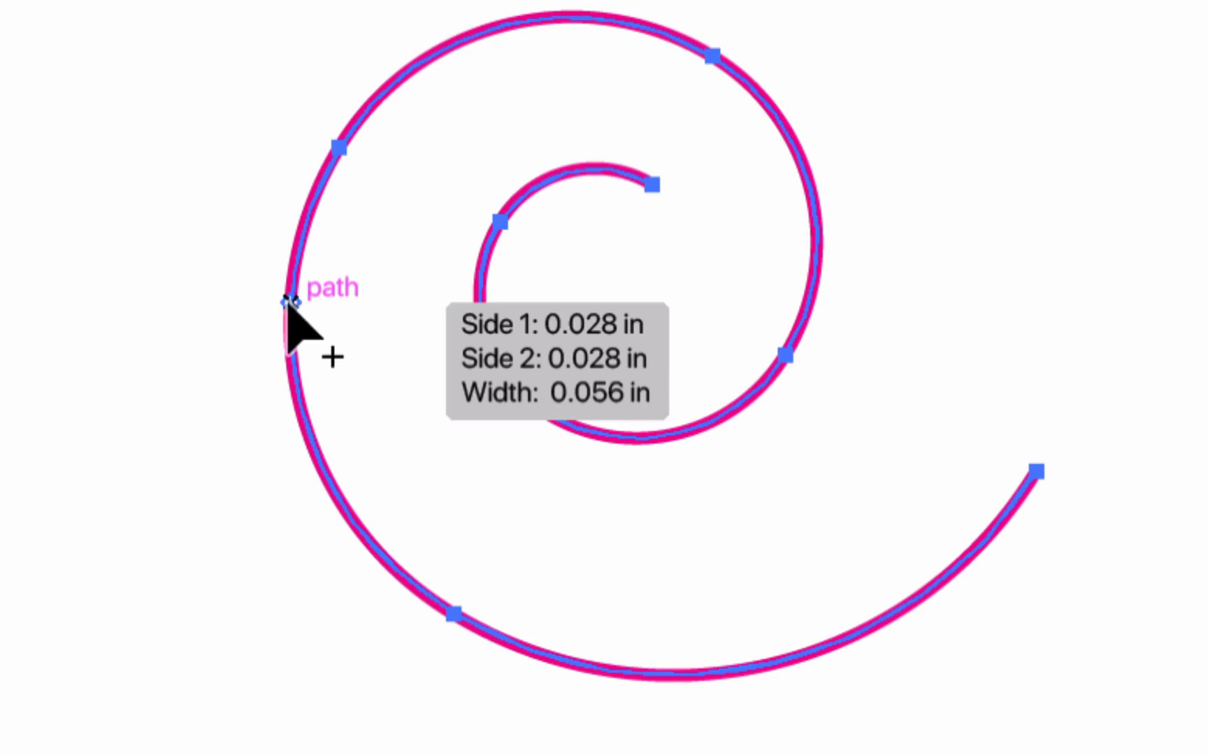
left_click_drag(281, 300, 255, 304)
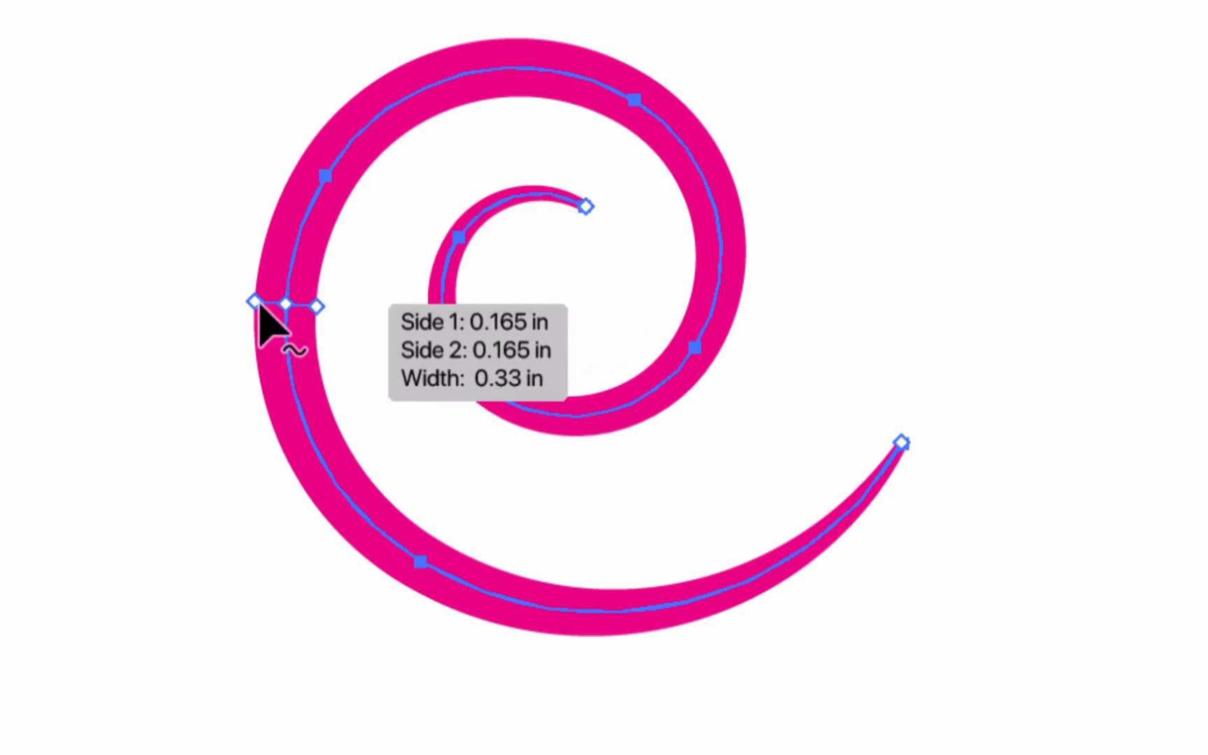
key("alt")
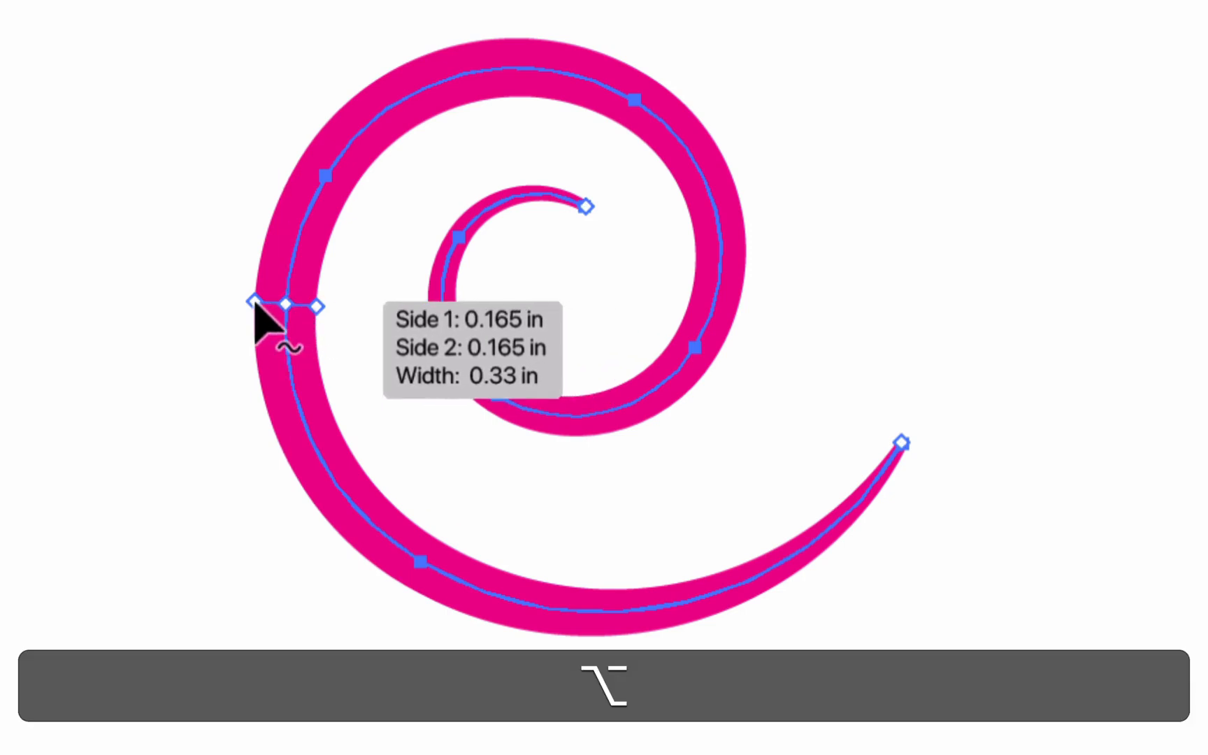
mouse_move(256, 303)
left_mouse_down()
mouse_move(276, 305)
mouse_move(200, 305)
mouse_move(268, 314)
mouse_move(227, 313)
left_mouse_up()
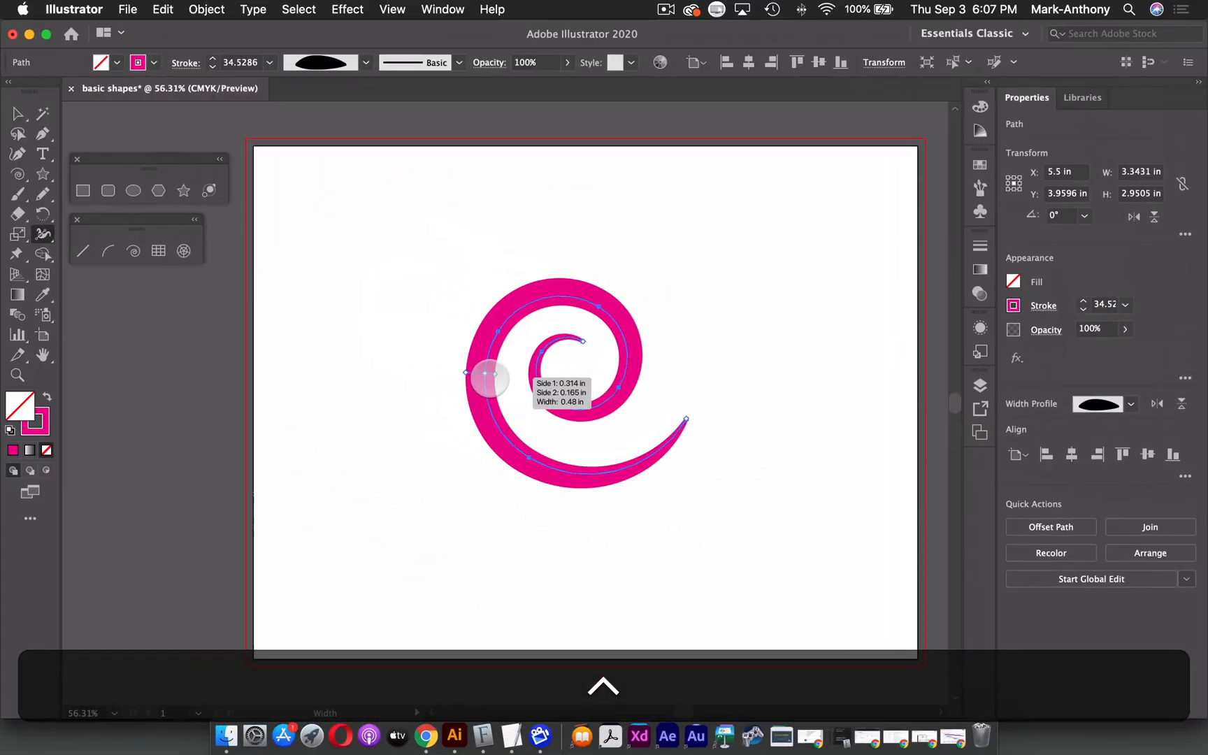
left_click(18, 114)
left_click(58, 315)
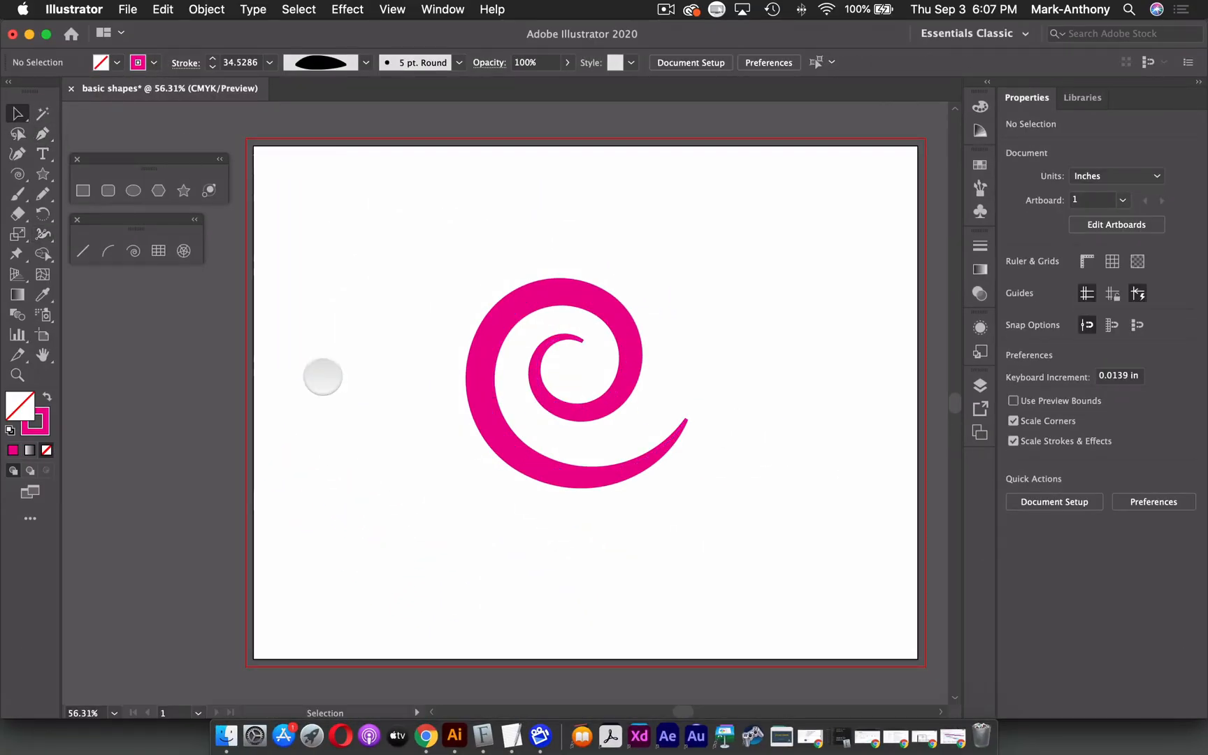